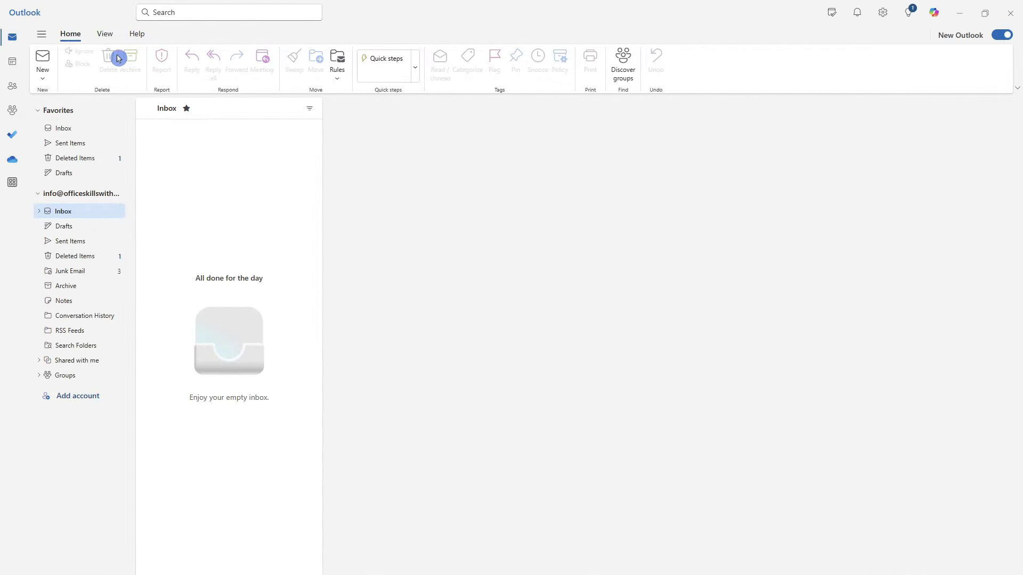
# Open the Work hours and location page in the Calendar settings
pyautogui.click(109, 36)
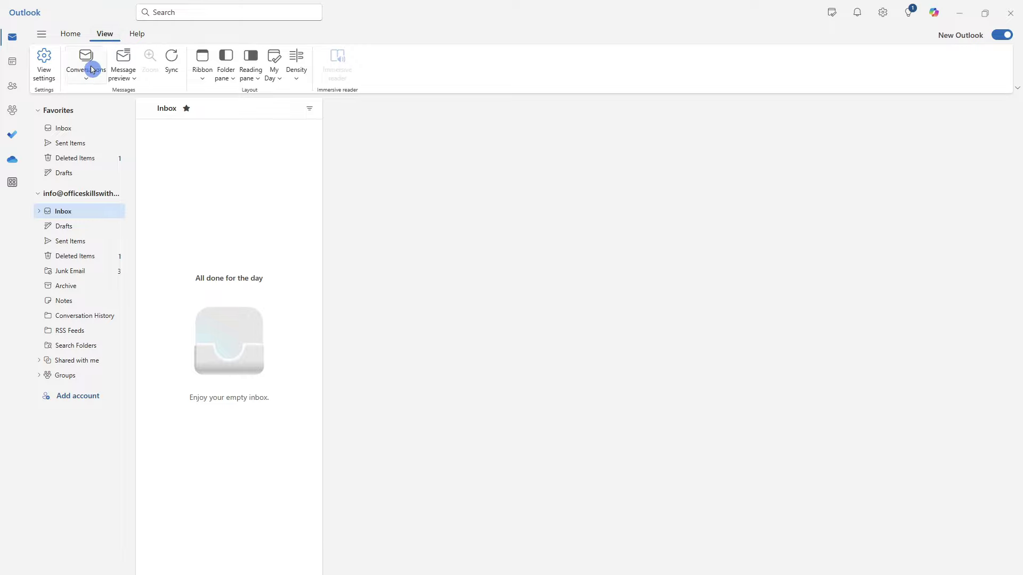
pyautogui.click(46, 67)
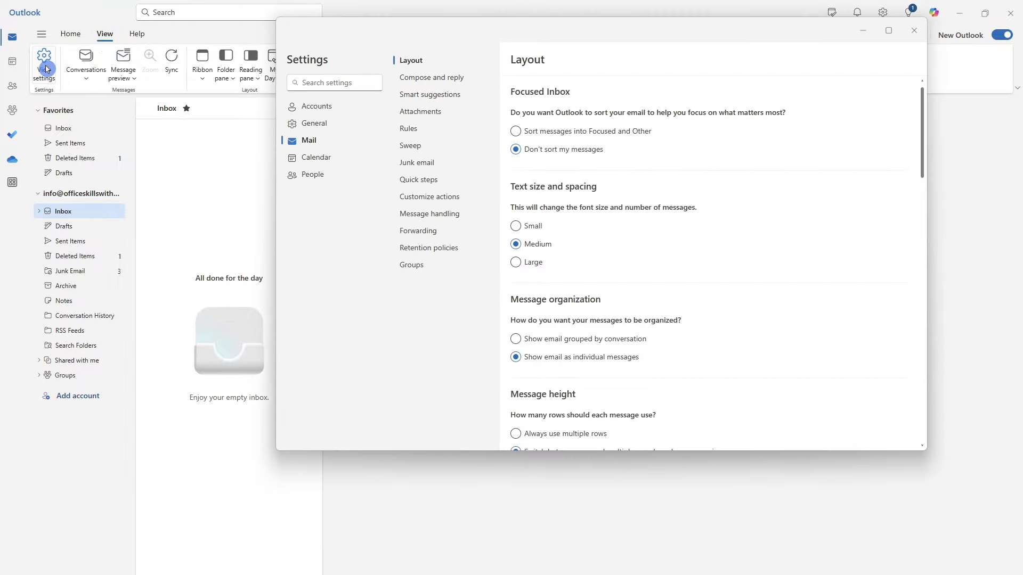
pyautogui.click(327, 157)
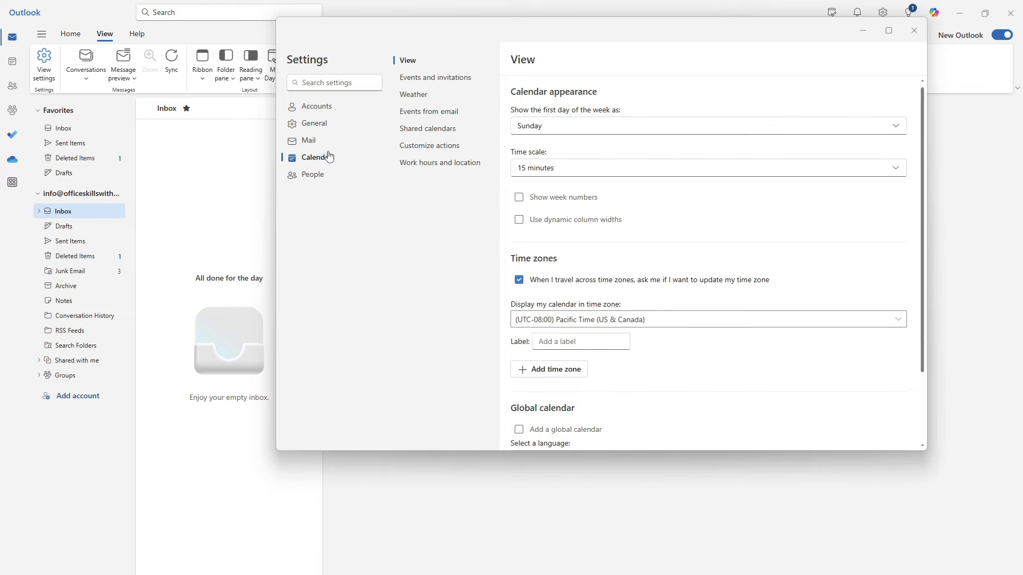
pyautogui.click(429, 164)
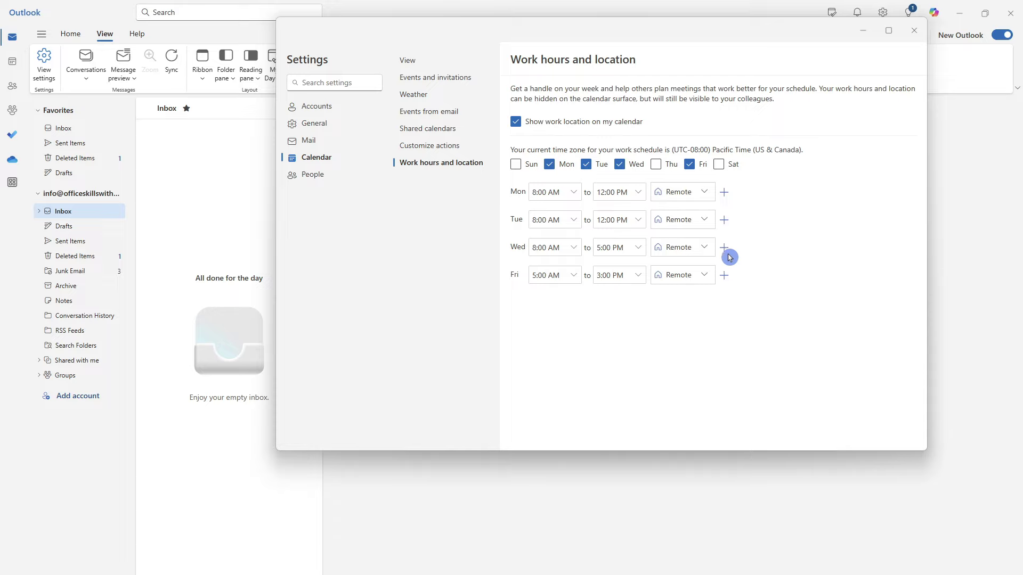
# Add Thursday as a work day and a second Monday block from 2:00 to 5:00 PM
pyautogui.click(656, 166)
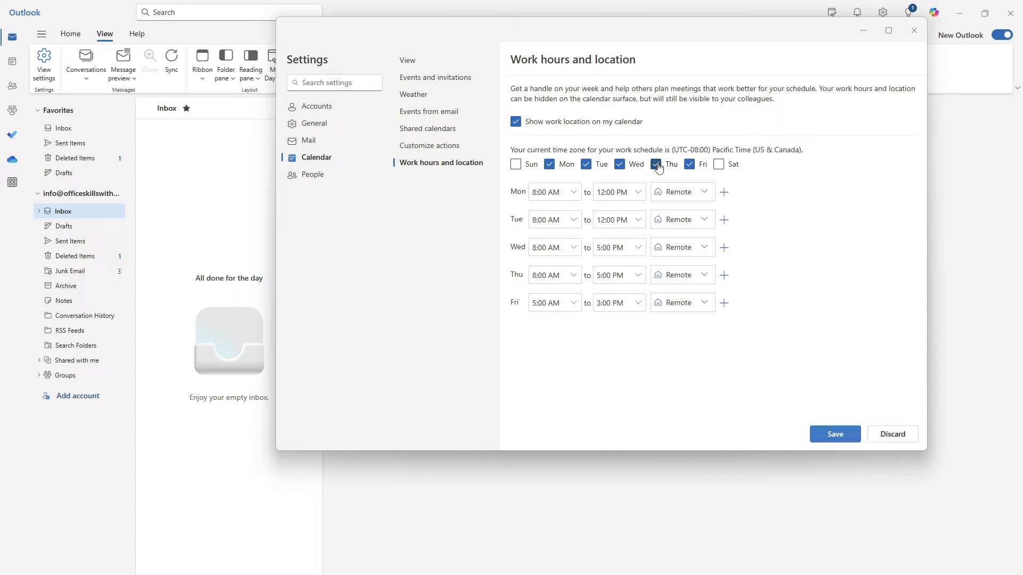
pyautogui.click(725, 192)
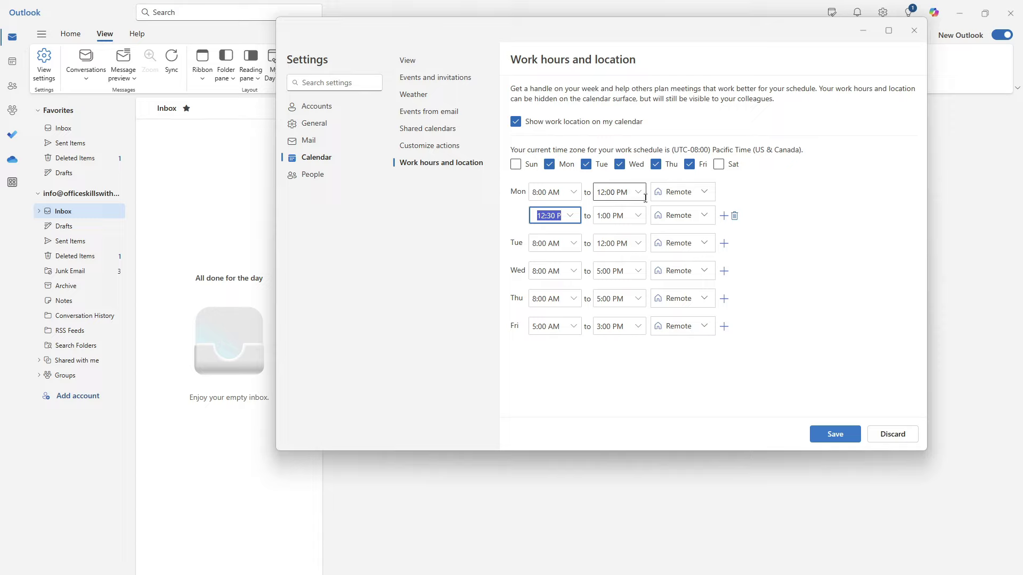
pyautogui.click(570, 215)
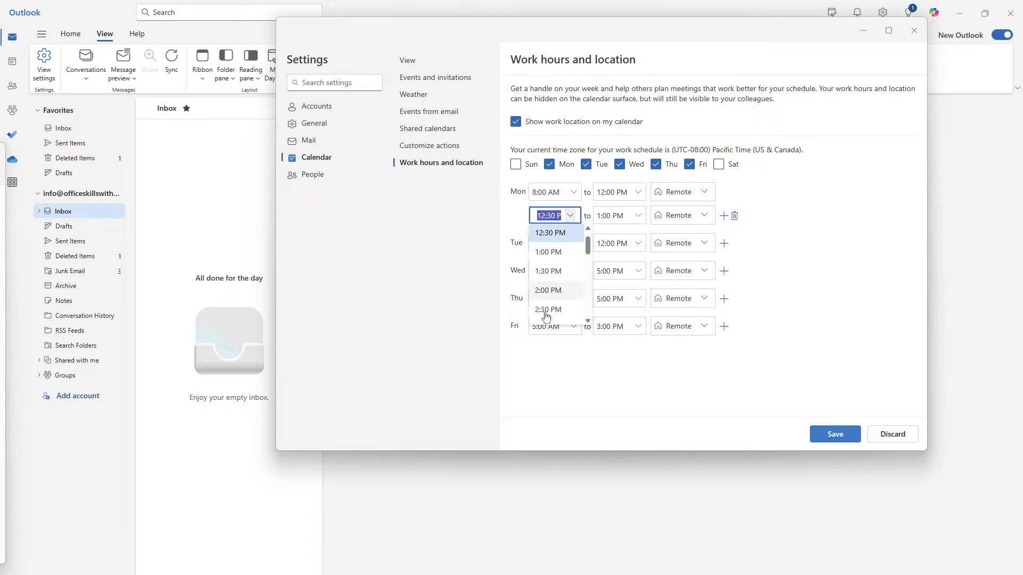
pyautogui.click(549, 290)
pyautogui.click(633, 215)
pyautogui.scroll(-1, 639, 311)
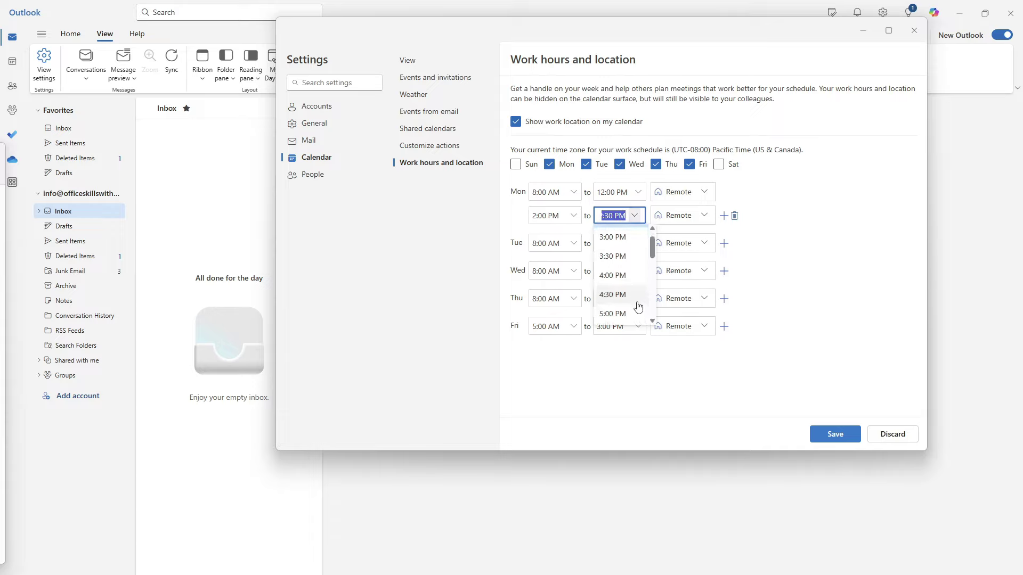
pyautogui.click(636, 309)
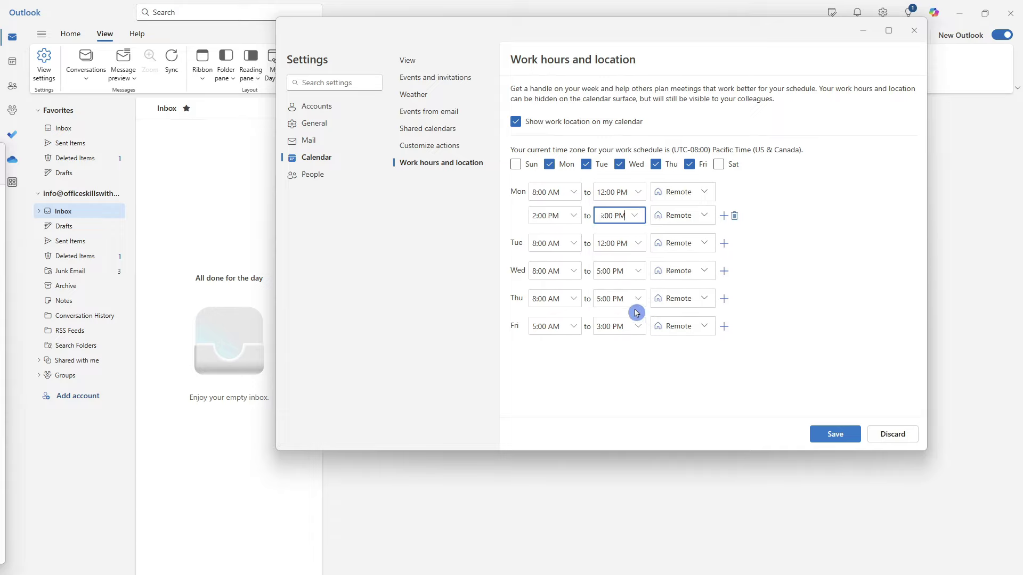
# Keep the new Monday block's location as Remote and remove Wednesday from the work days
pyautogui.click(709, 216)
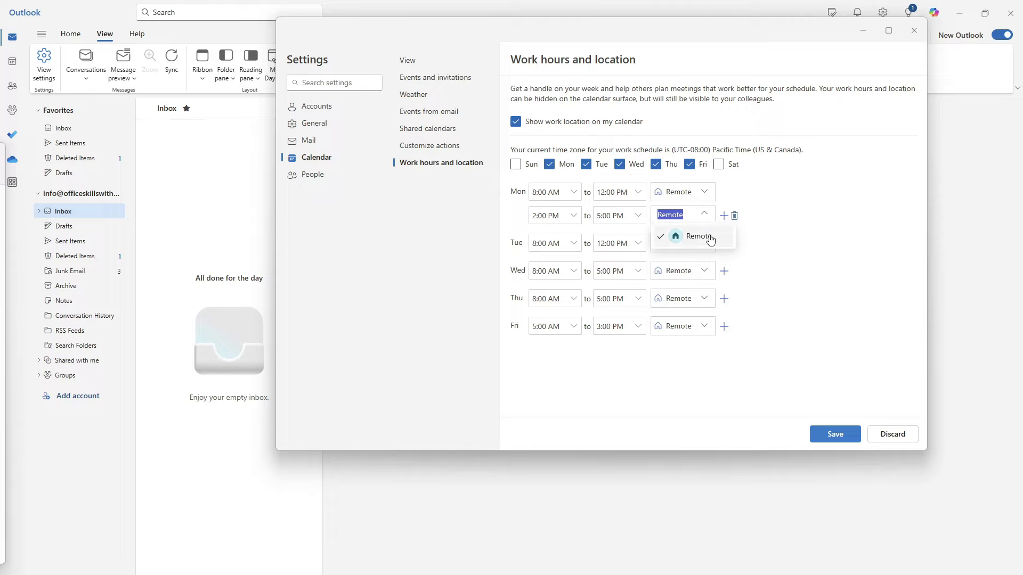
pyautogui.click(705, 256)
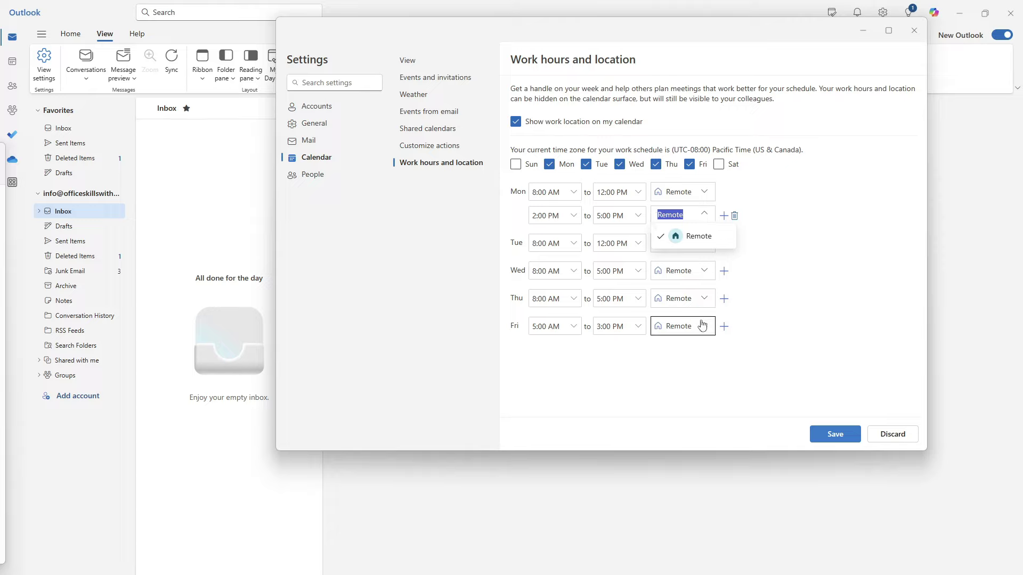
pyautogui.click(783, 292)
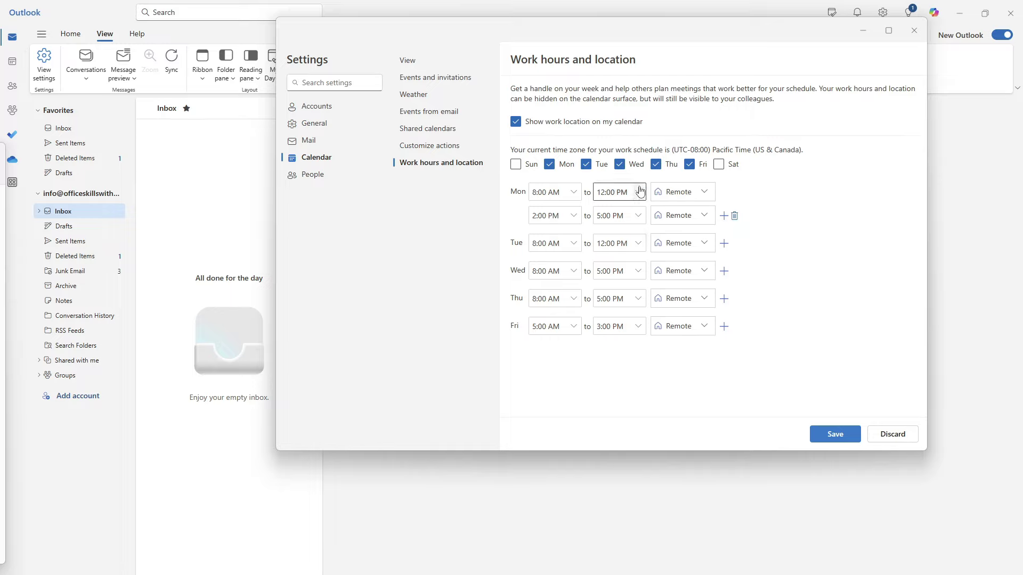
pyautogui.click(618, 165)
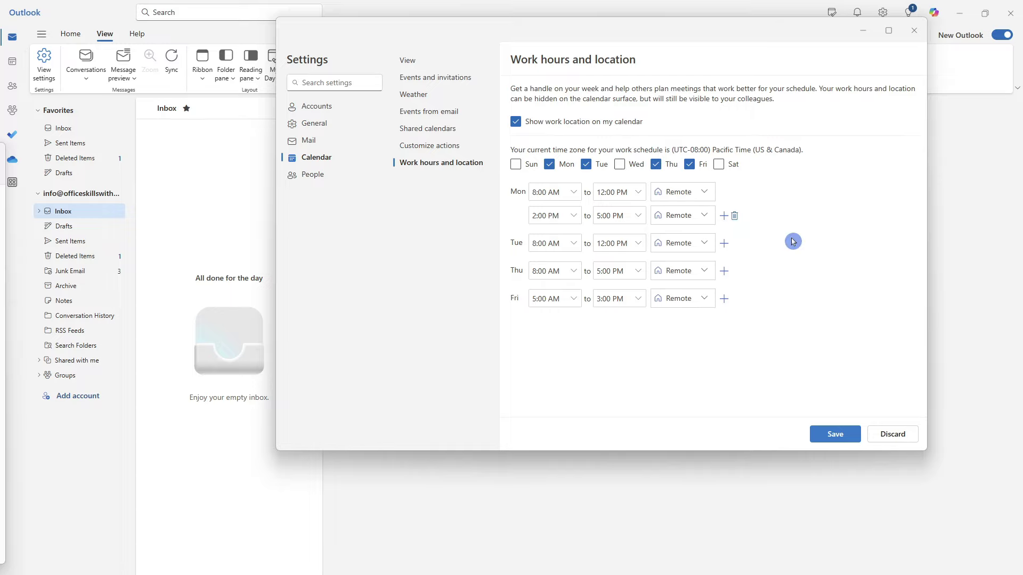
# Save the work hours and switch to the calendar's May 2024 month view
pyautogui.click(847, 435)
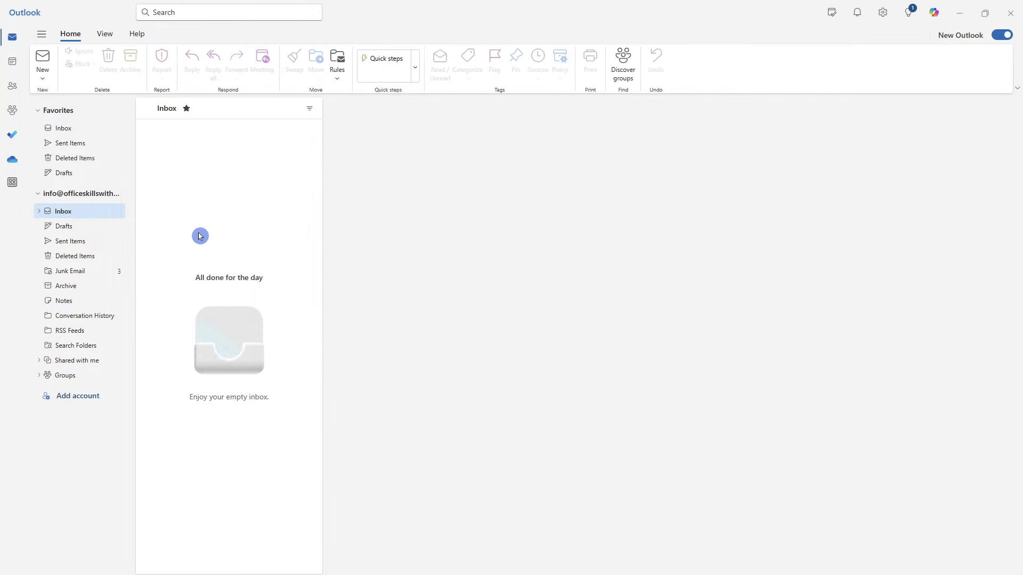
pyautogui.click(16, 63)
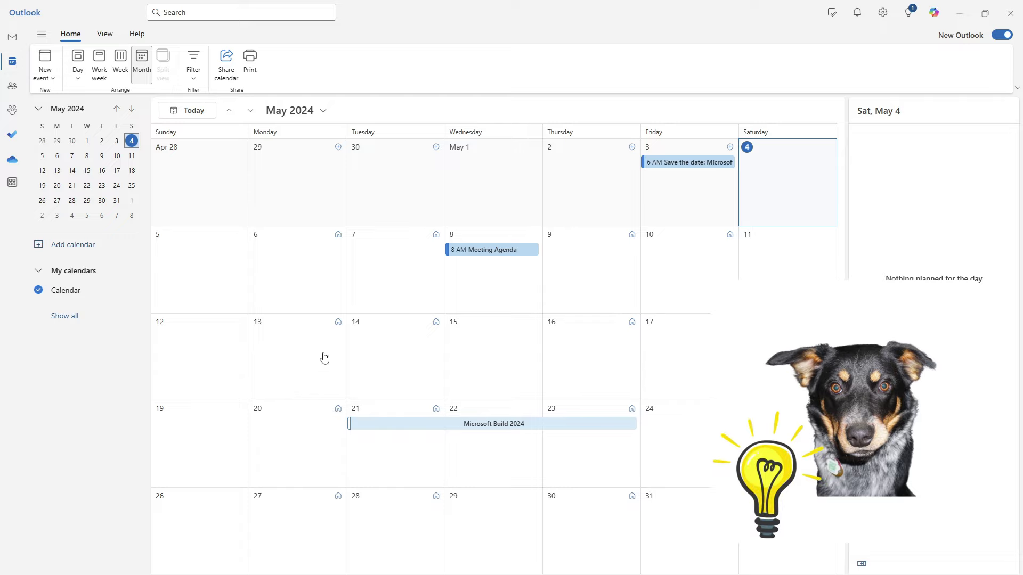
# Set June 4's work location to Office and June 3's 2:00–5:00 PM block to Office
pyautogui.scroll(-1, 543, 249)
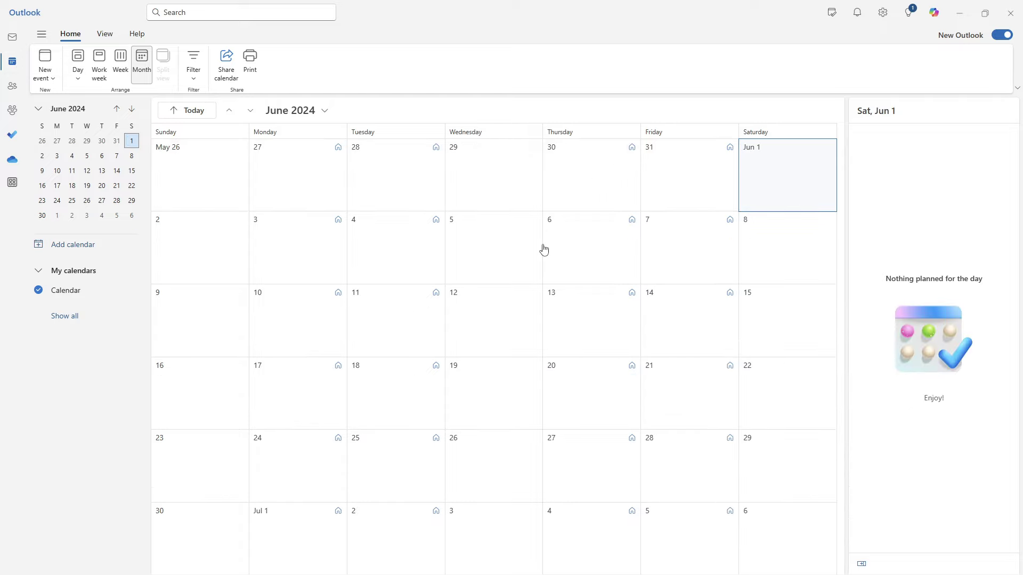
pyautogui.click(437, 224)
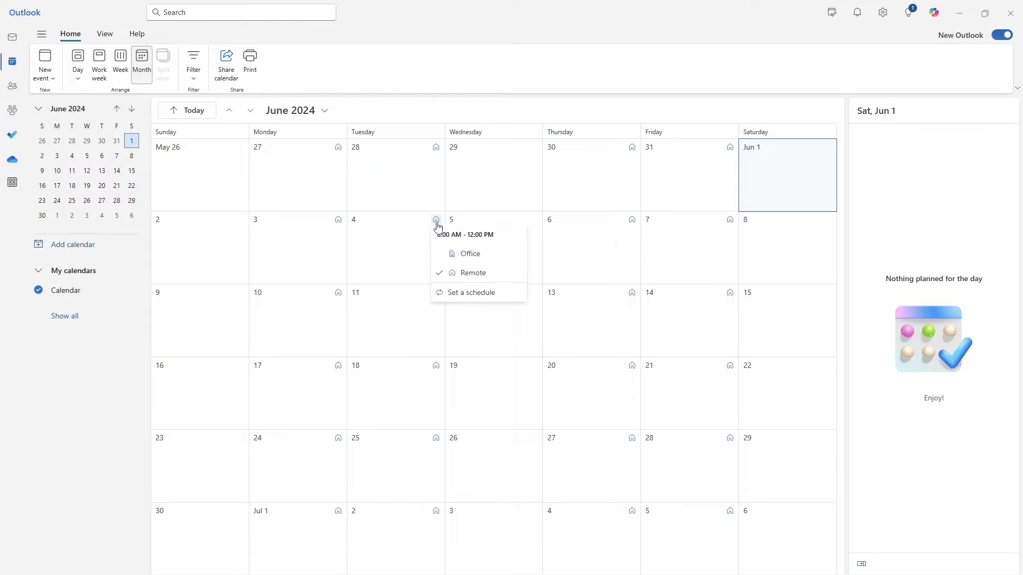
pyautogui.click(494, 259)
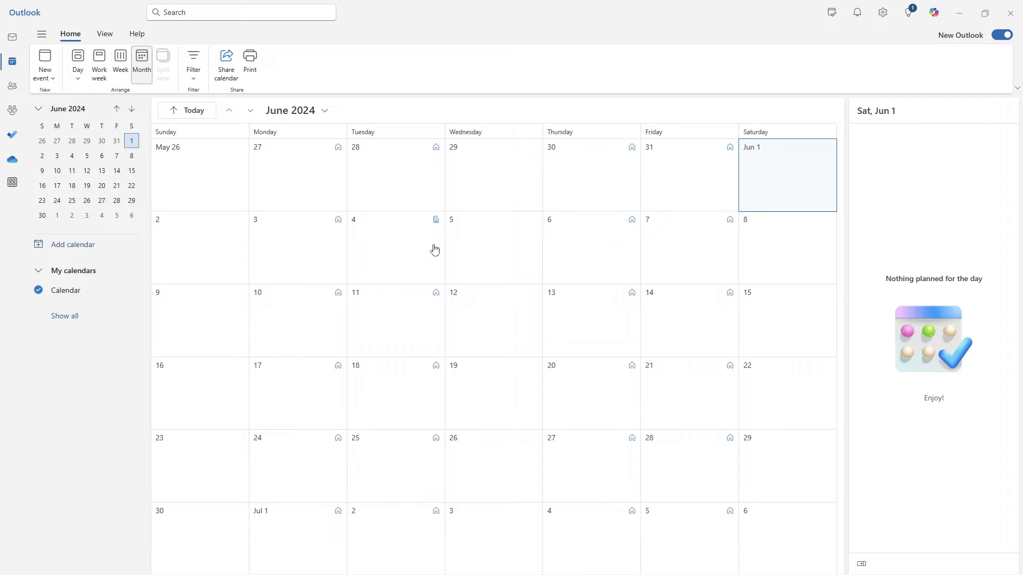
pyautogui.click(402, 261)
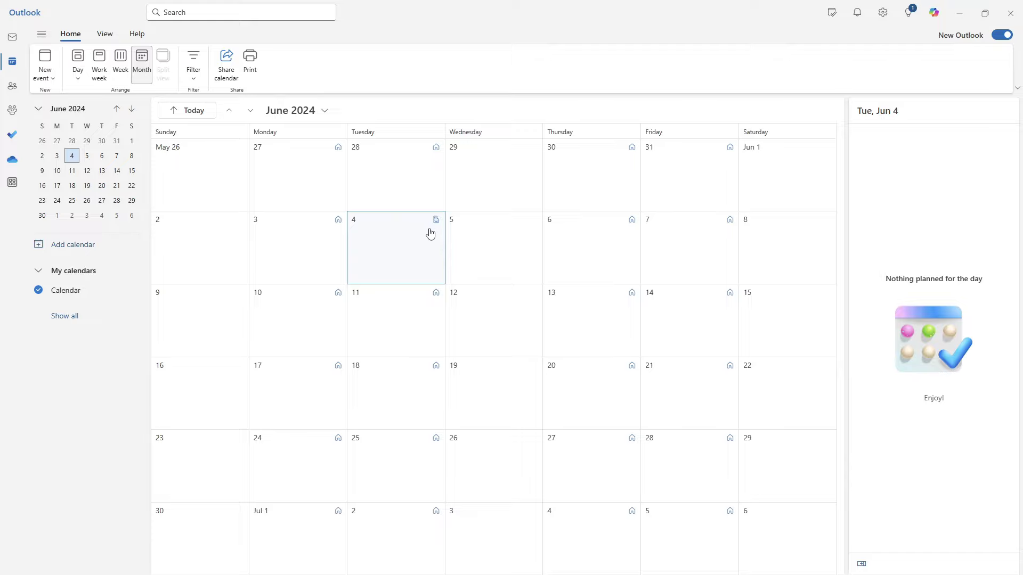
pyautogui.click(329, 245)
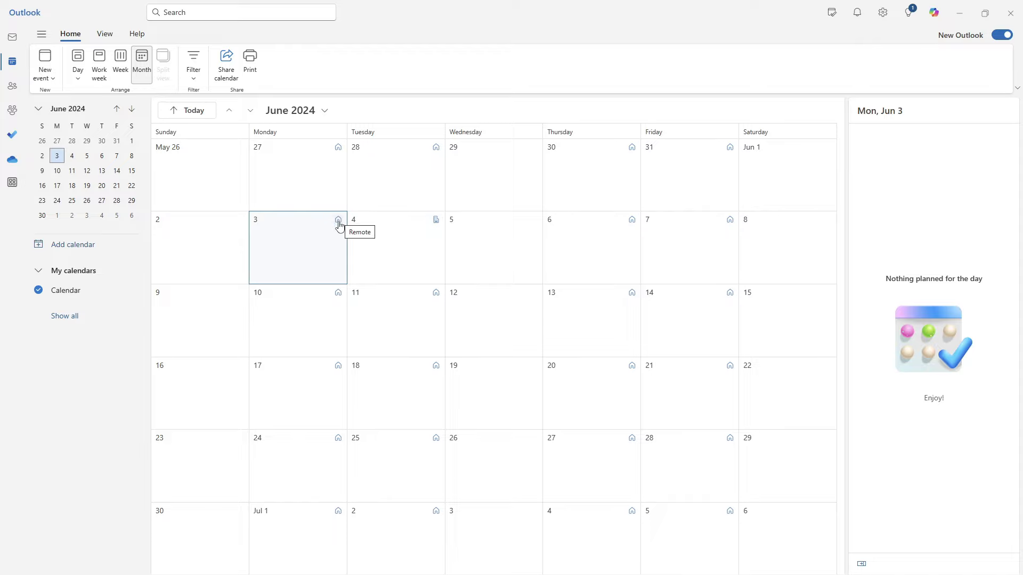
pyautogui.click(339, 221)
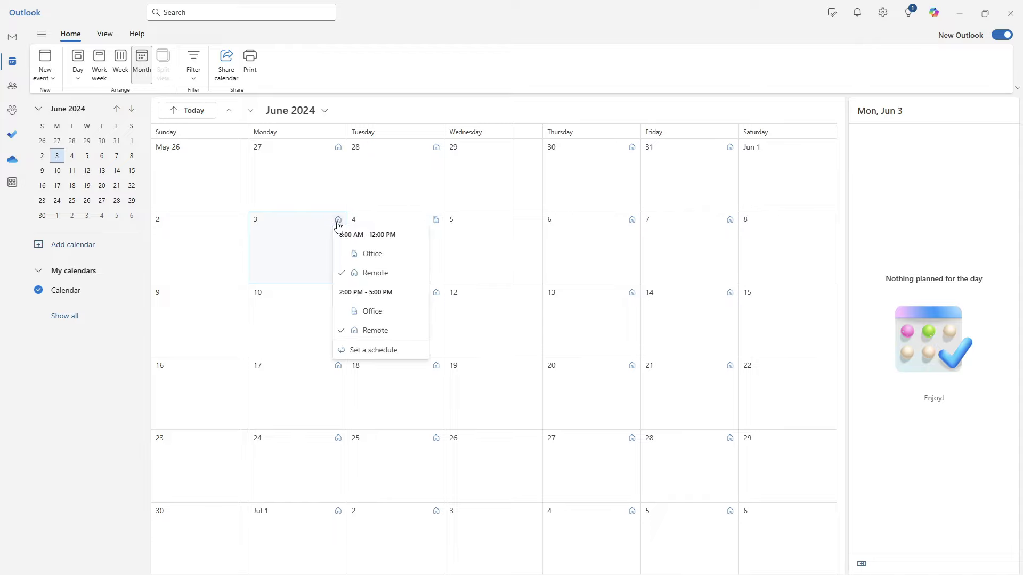
pyautogui.click(398, 313)
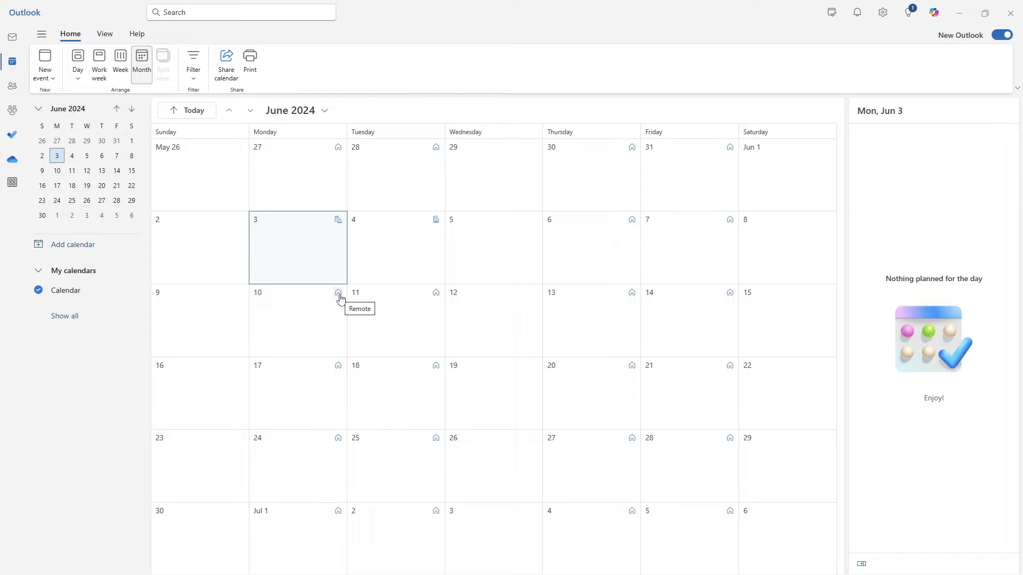
# Turn off 'Show work location on my calendar' in the work schedule settings, save, and close Settings
pyautogui.click(338, 294)
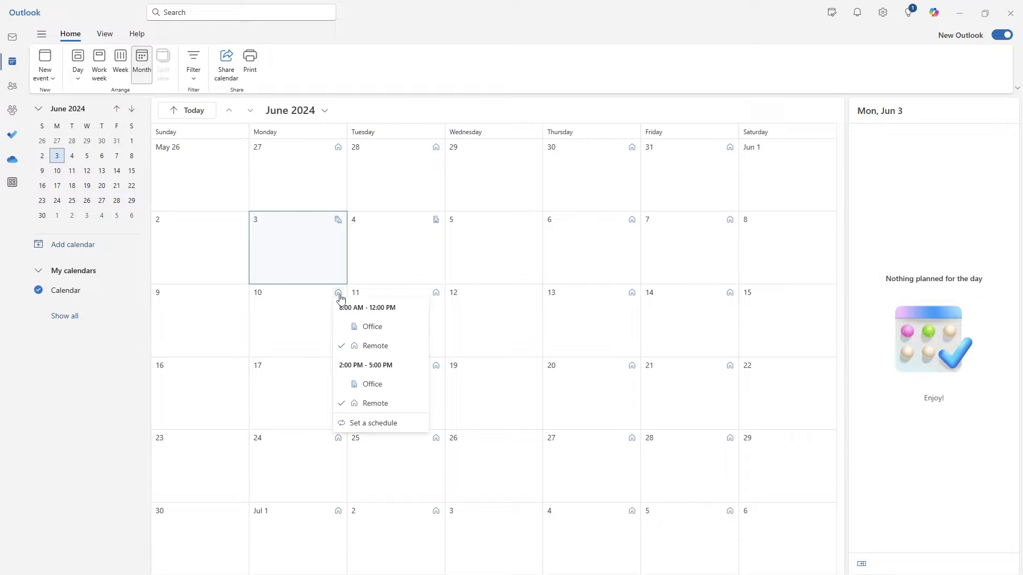
pyautogui.click(411, 425)
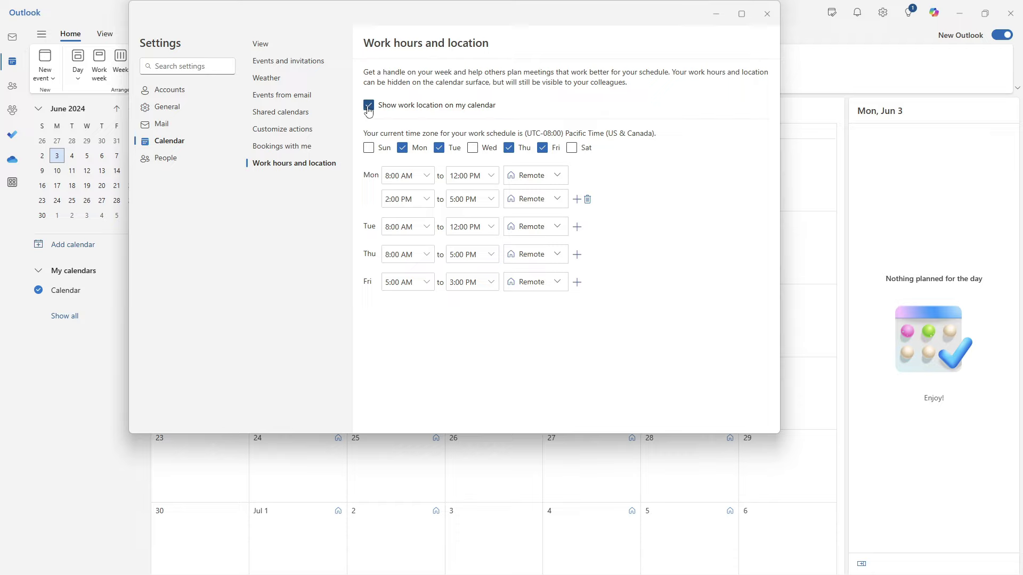
pyautogui.click(368, 109)
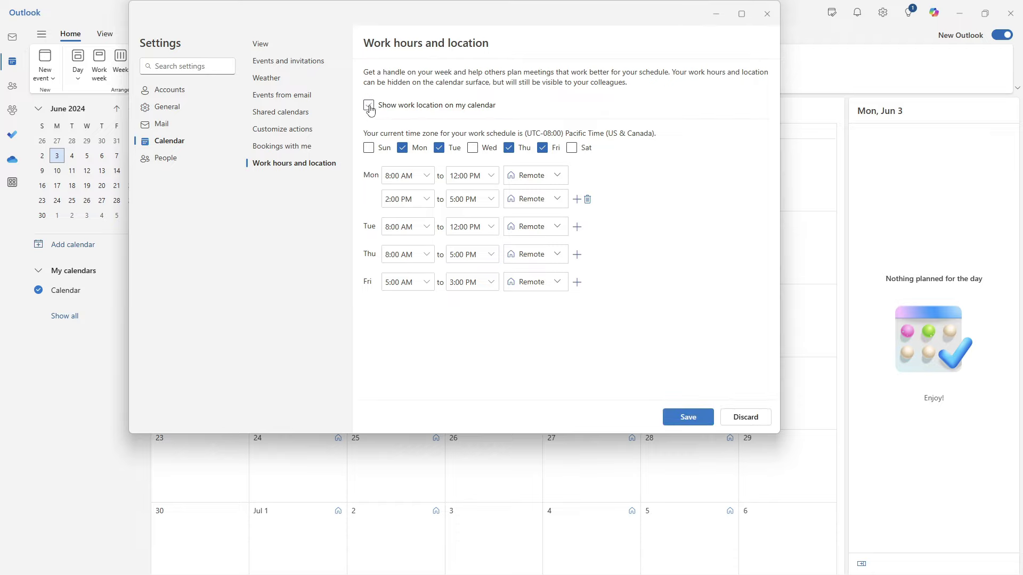
pyautogui.click(691, 416)
pyautogui.click(767, 13)
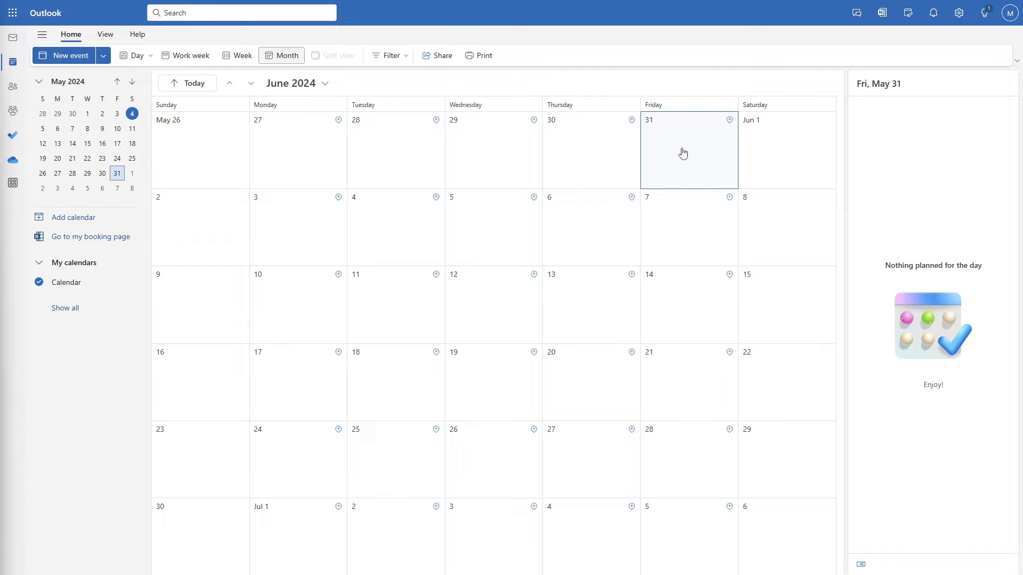
# Start a full May 31 event titled 'Thumbs Up 👍 Subscribe ❤️' and open room suggestions for its location
pyautogui.click(682, 153)
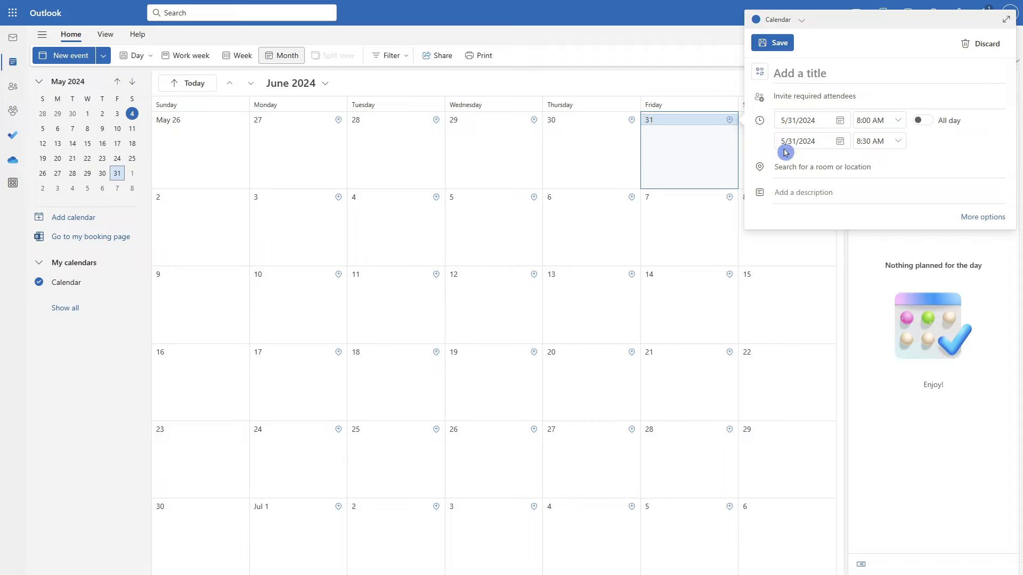
pyautogui.click(1005, 20)
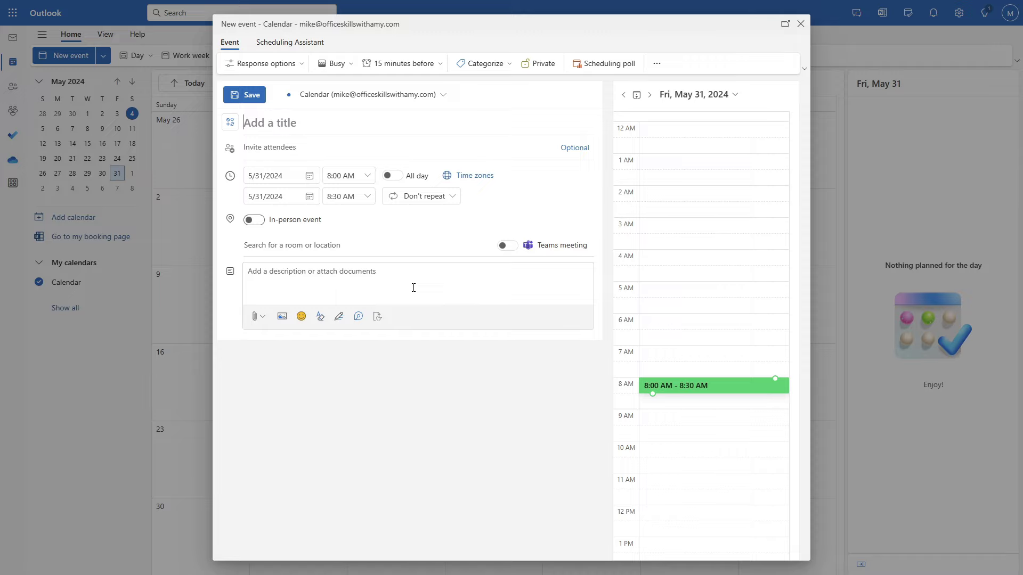
pyautogui.write('Thumbs Up 👍🏼 Subscribe ❤️')
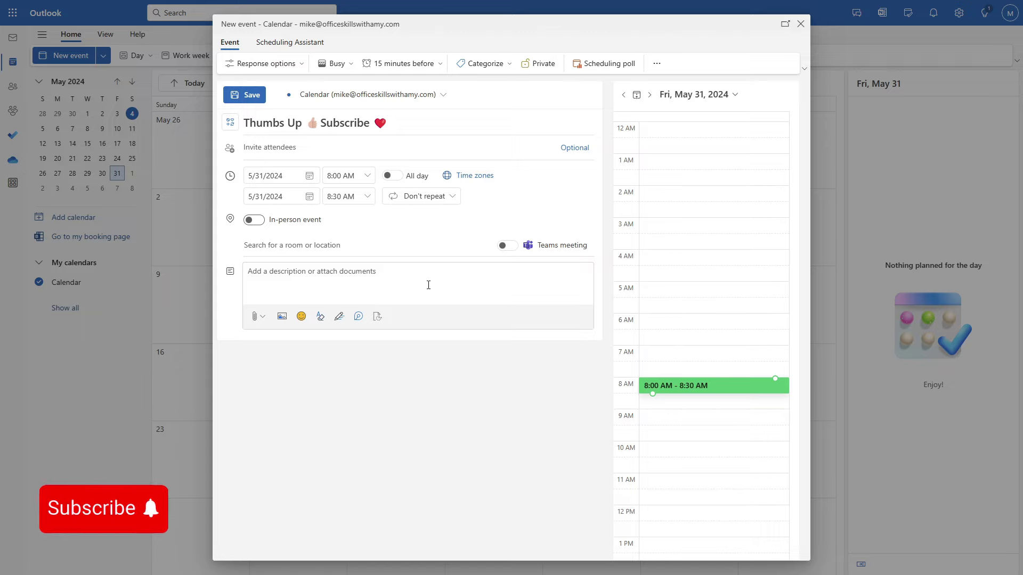
pyautogui.click(388, 245)
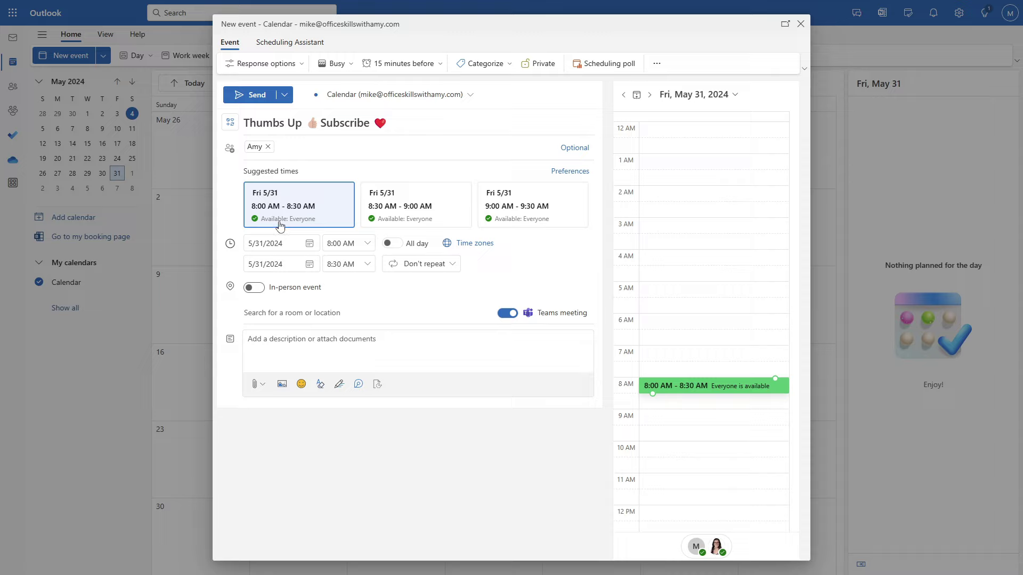
# Find suggested times limited to next week and make the meeting an in-person event
pyautogui.click(587, 171)
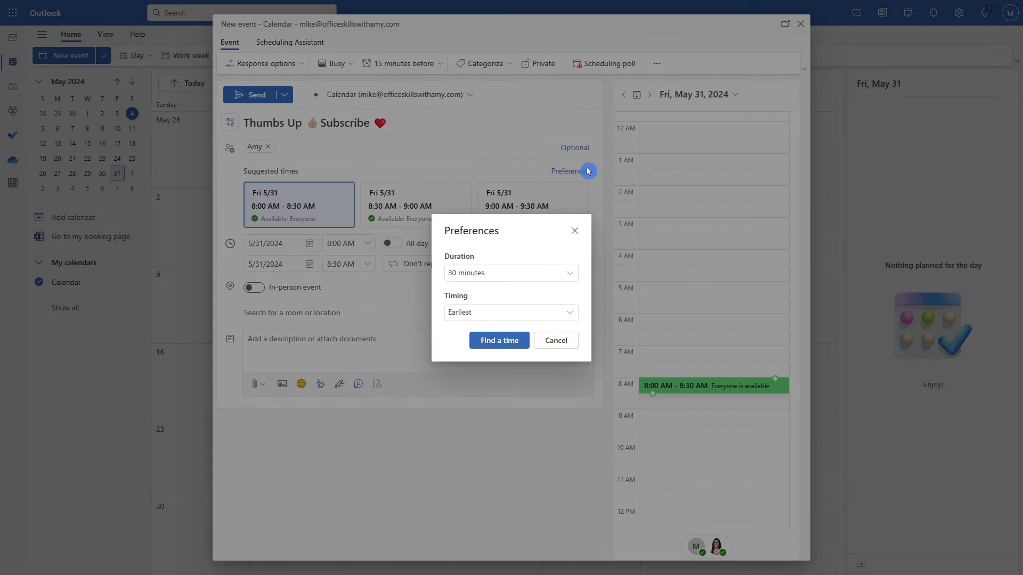
pyautogui.click(553, 319)
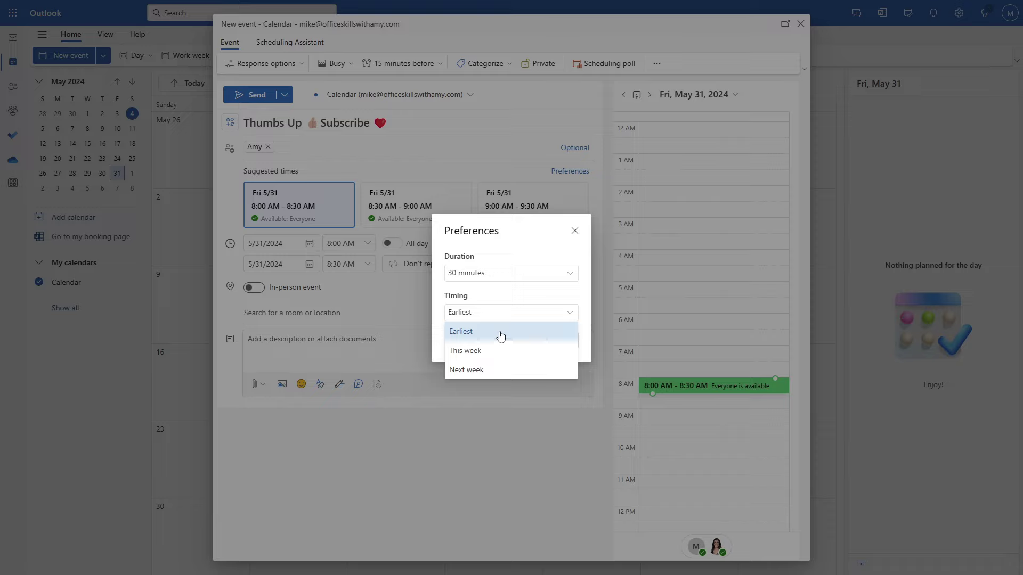
pyautogui.click(490, 369)
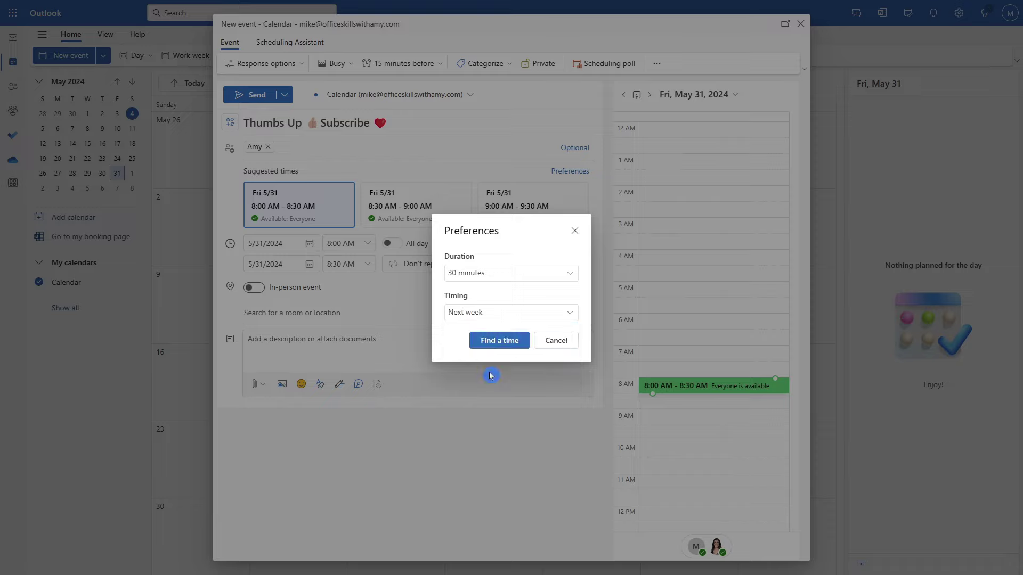
pyautogui.click(499, 340)
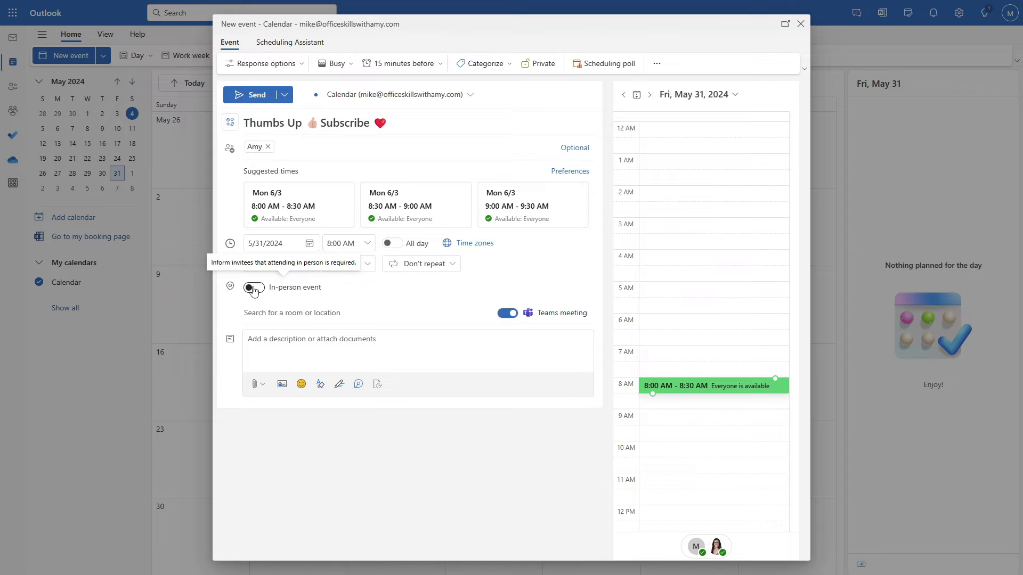
pyautogui.click(254, 288)
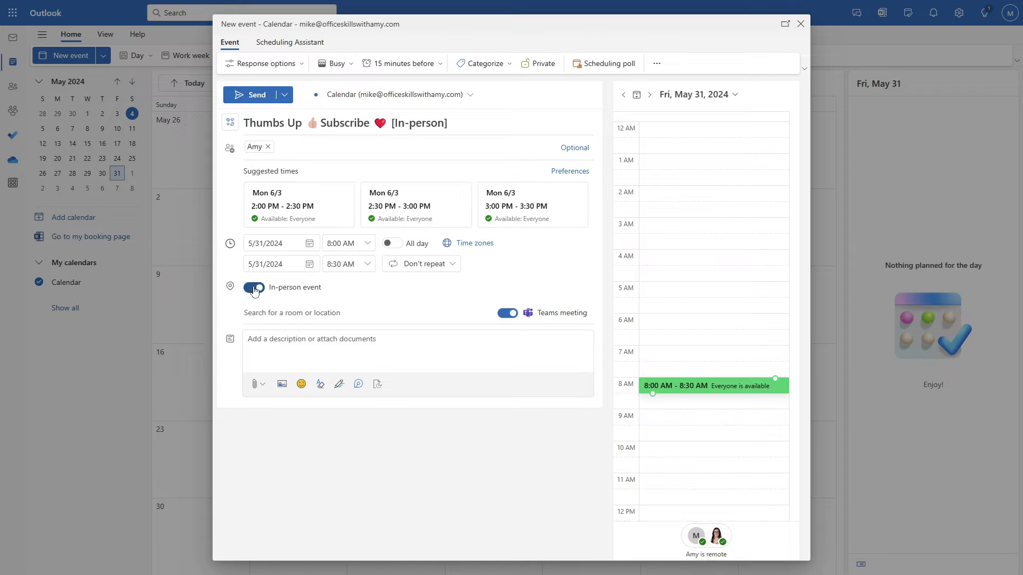
pyautogui.moveTo(302, 227)
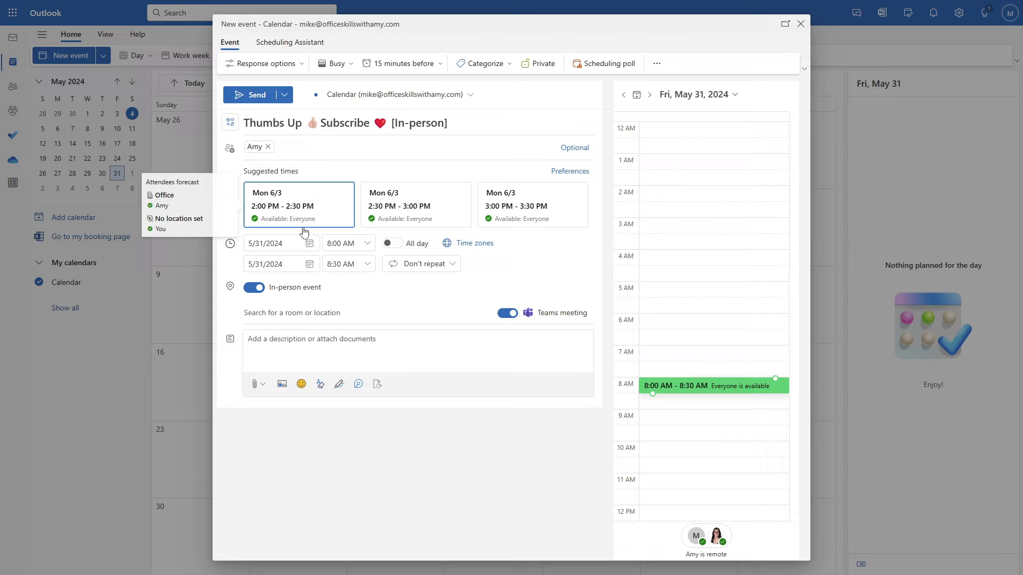
# Show the attendees' availability on the Scheduling Assistant timeline
pyautogui.click(284, 45)
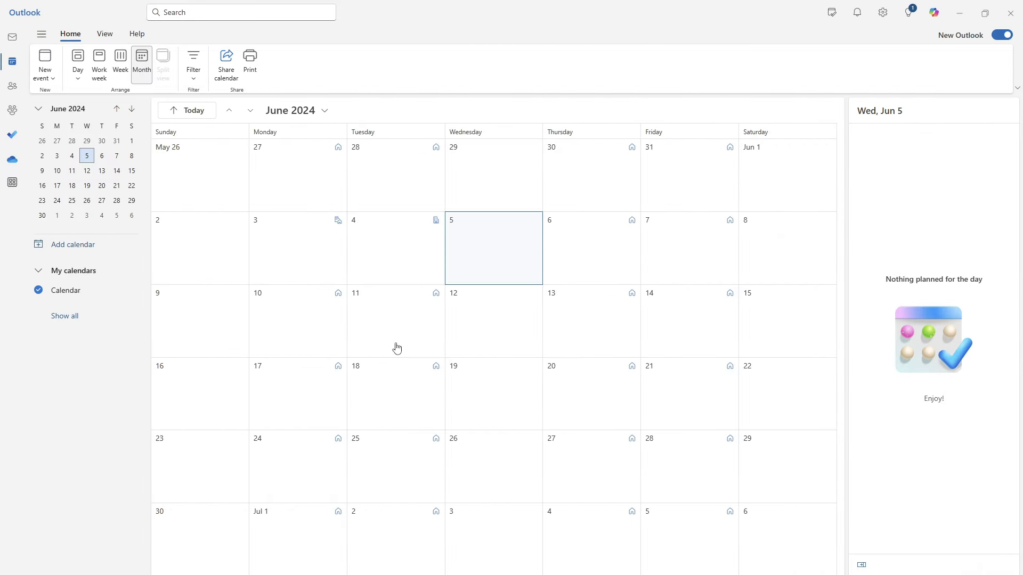
# Start a quick June 11 event, check its start-time choices, then discard it unsaved
pyautogui.click(386, 327)
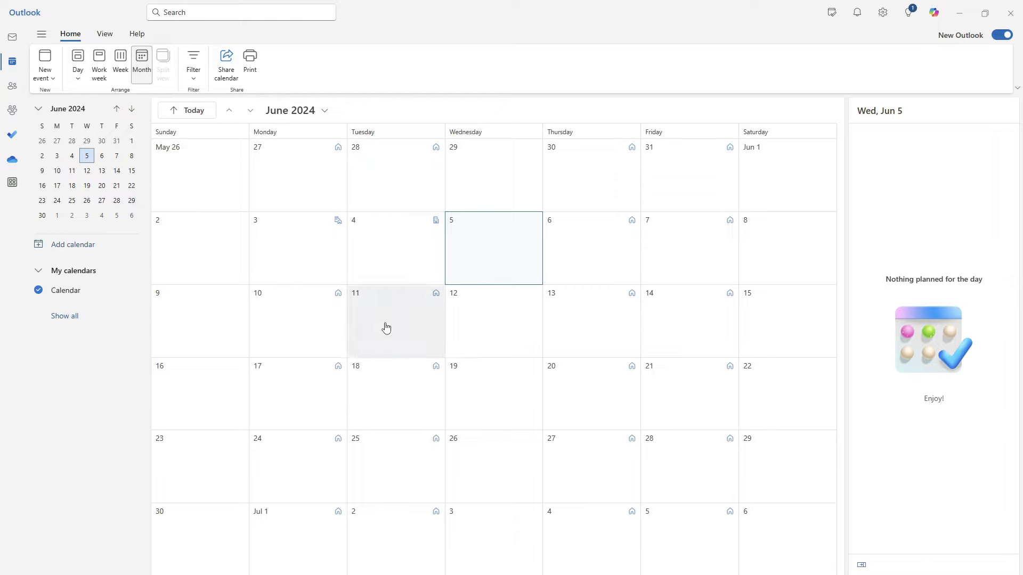
pyautogui.click(386, 328)
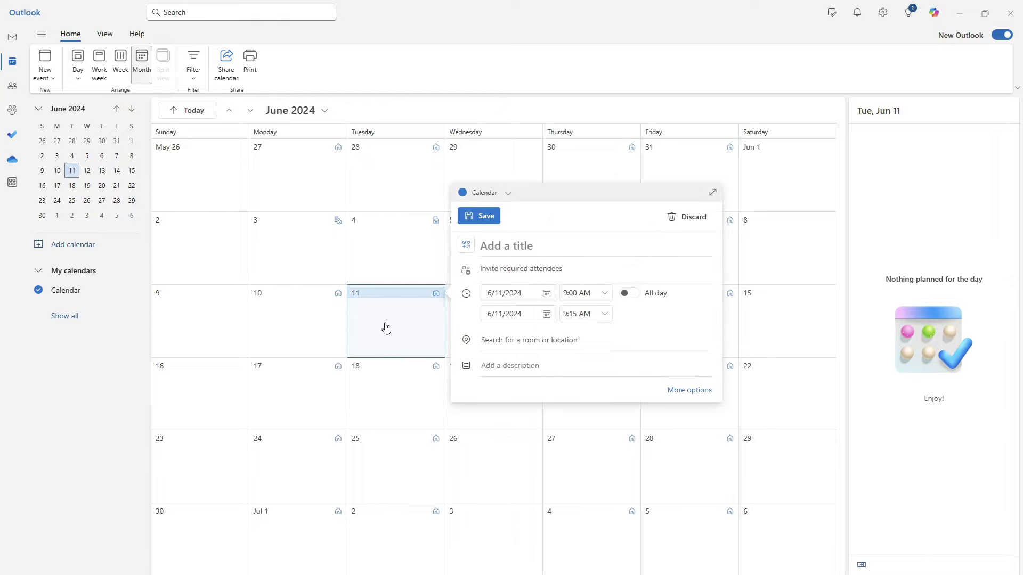
pyautogui.click(606, 295)
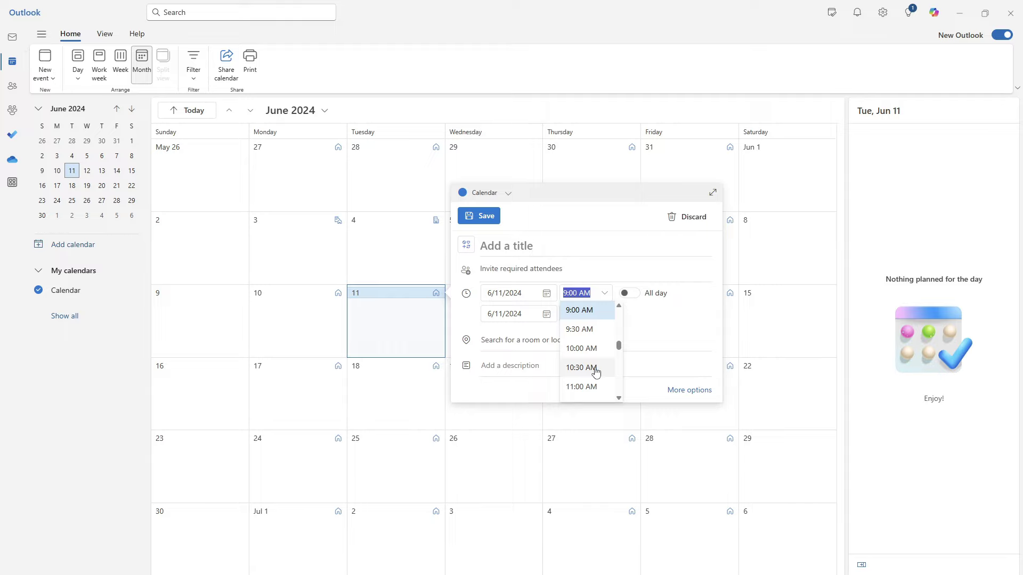
pyautogui.press('Escape')
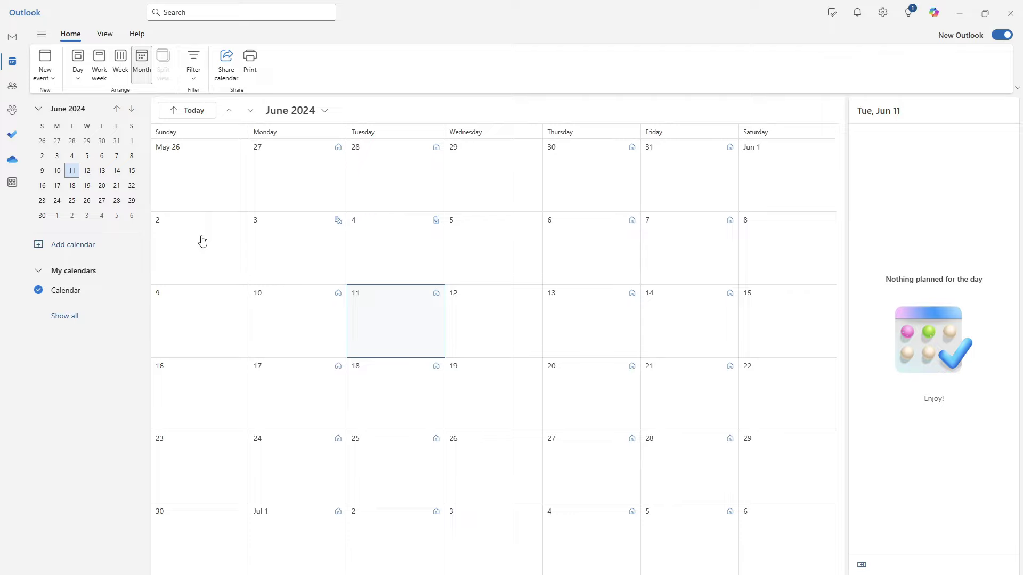
# From Mail, open the Events and invitations page of the Calendar settings
pyautogui.click(15, 39)
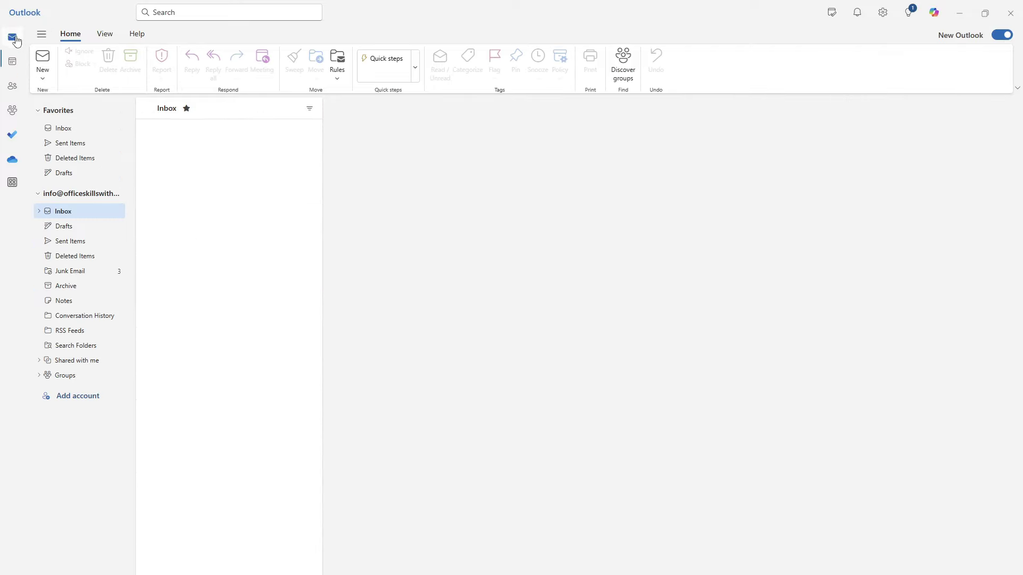
pyautogui.click(109, 35)
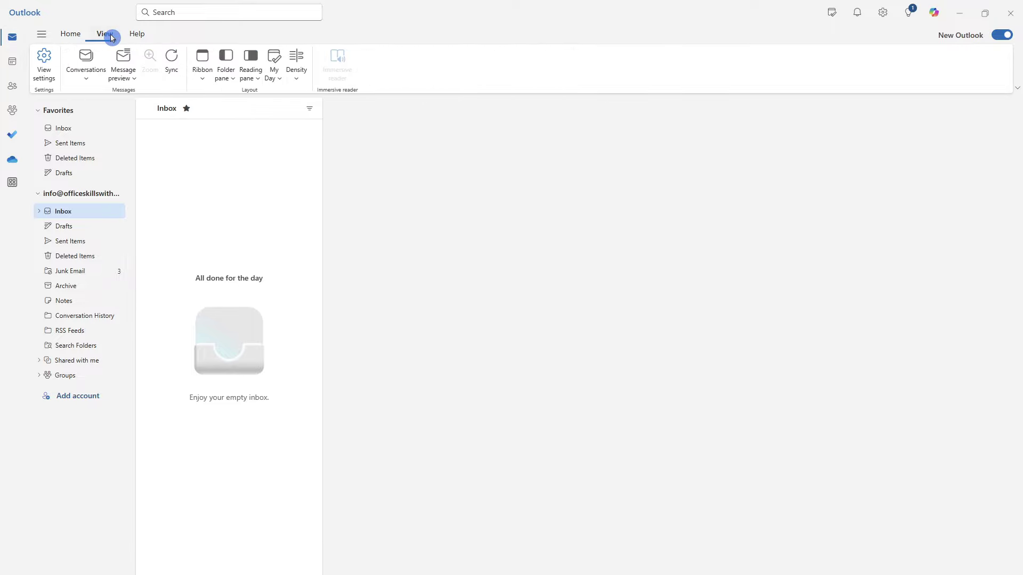
pyautogui.click(44, 61)
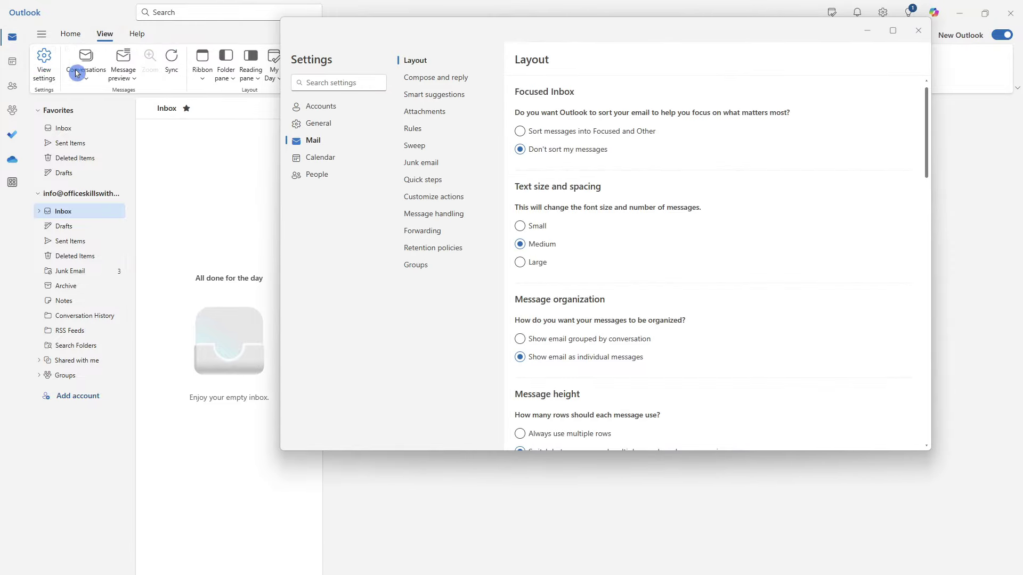
pyautogui.click(322, 158)
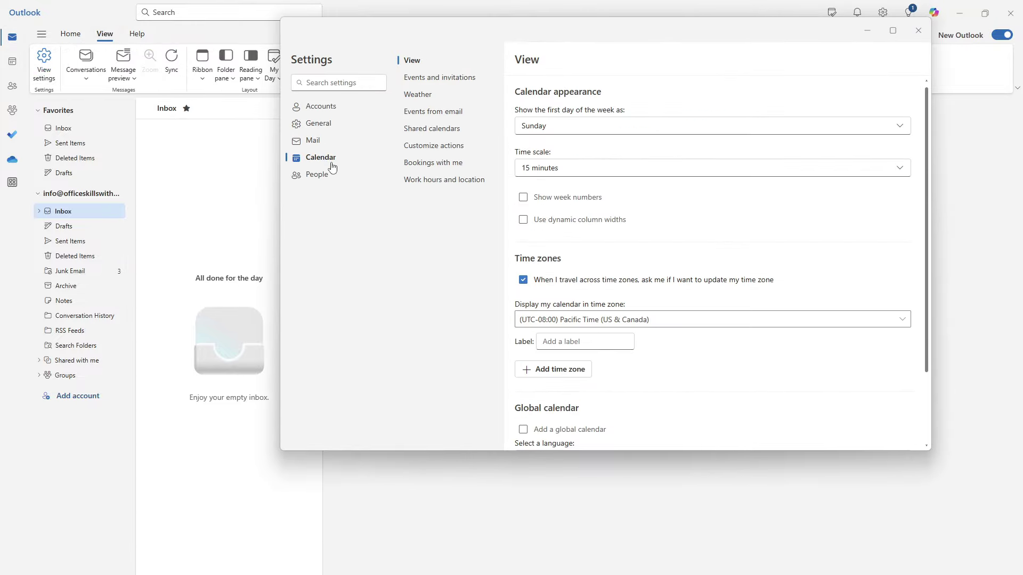
pyautogui.click(454, 78)
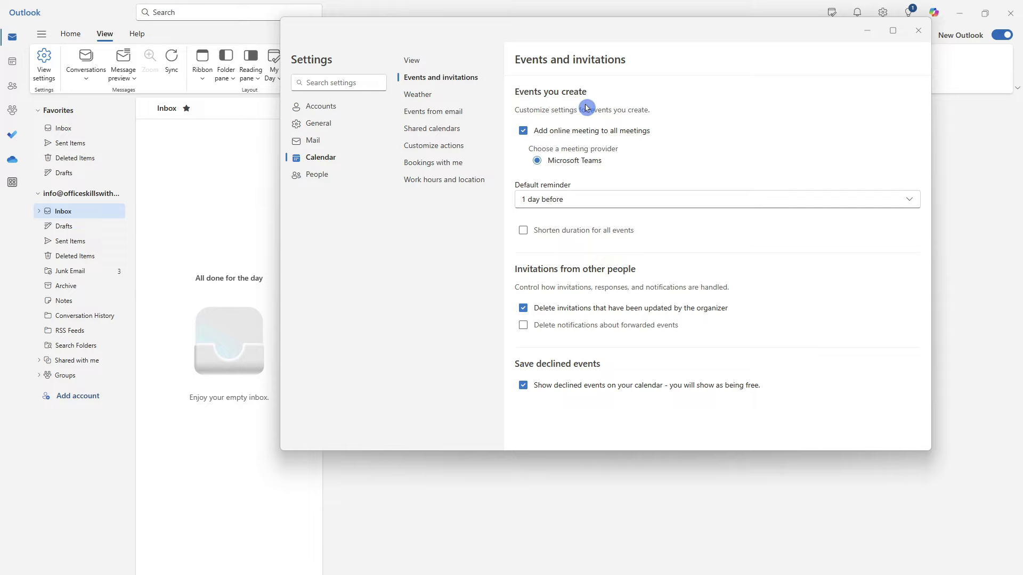
# Shorten all events to start late, by 8 minutes under an hour and 15 minutes otherwise, and save
pyautogui.click(523, 231)
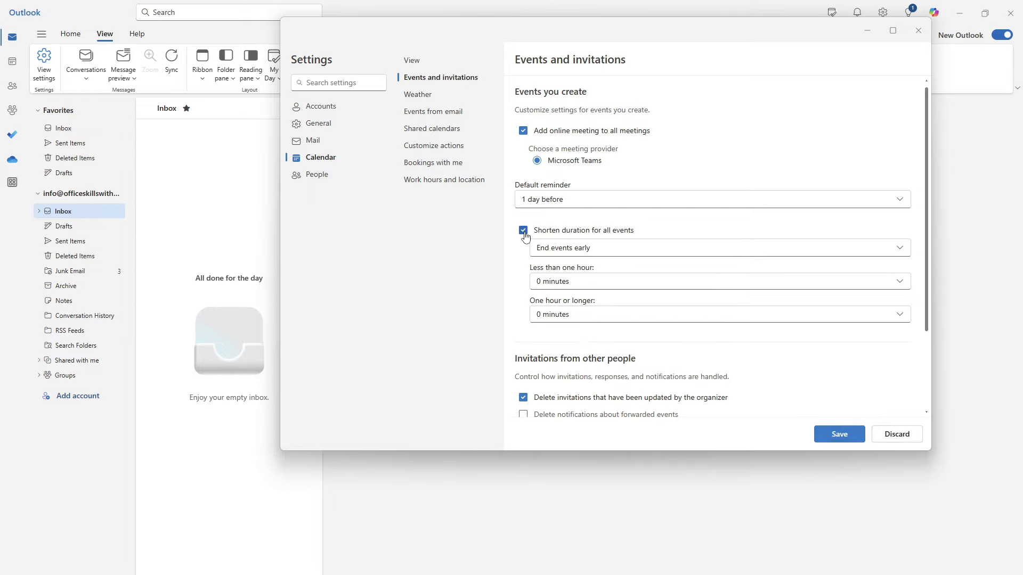
pyautogui.click(615, 251)
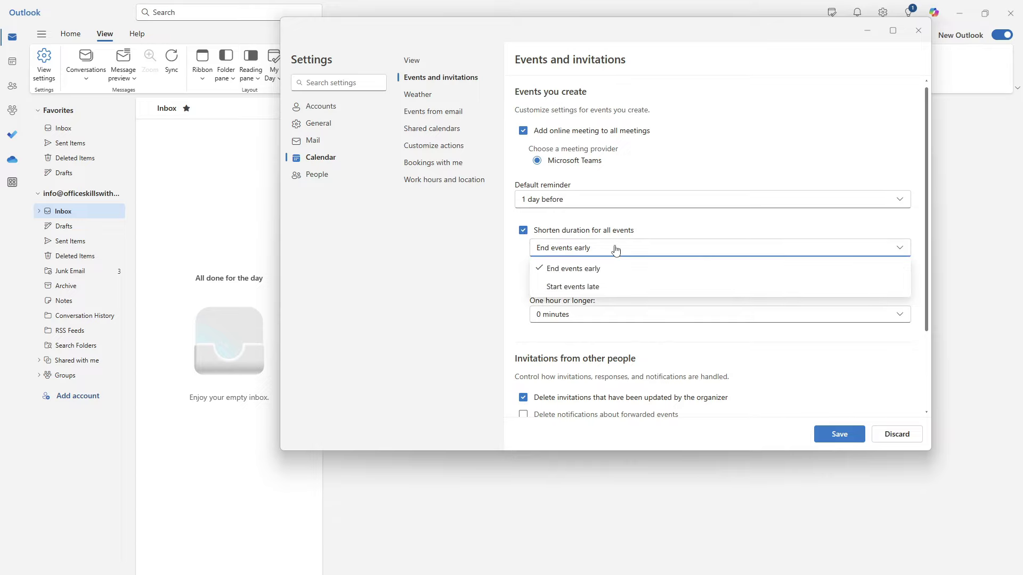
pyautogui.click(603, 287)
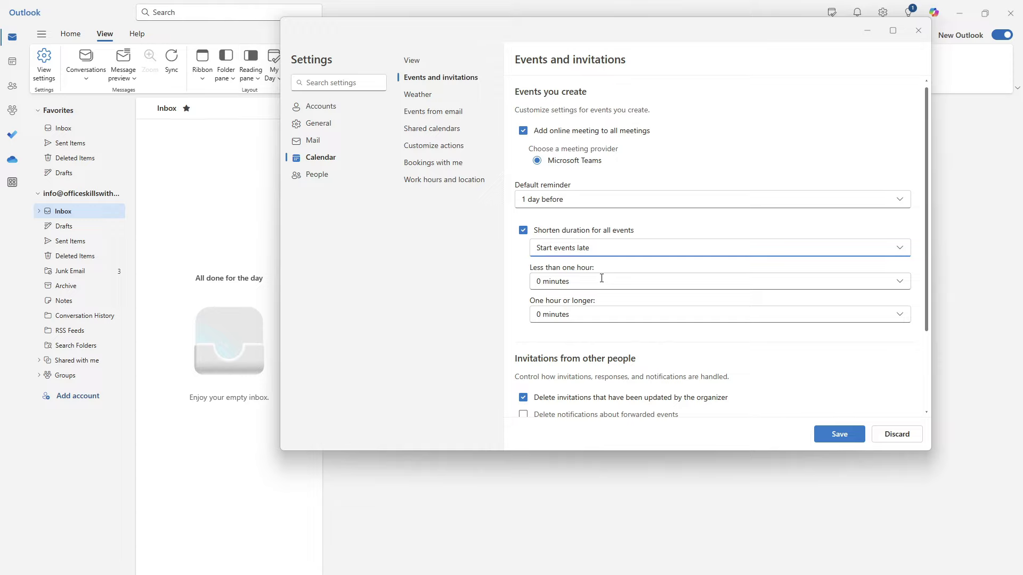
pyautogui.click(601, 279)
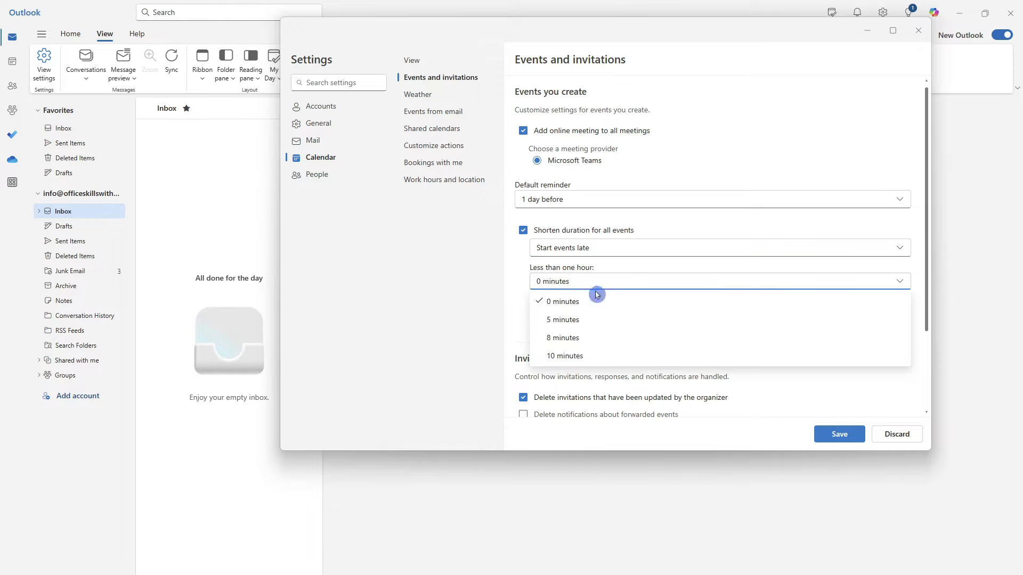
pyautogui.click(594, 346)
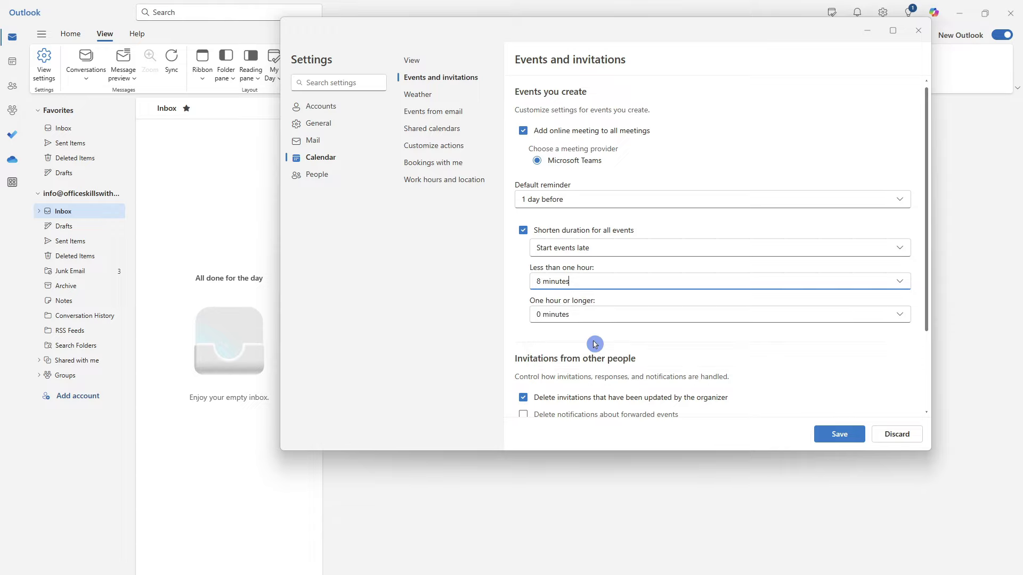
pyautogui.click(586, 314)
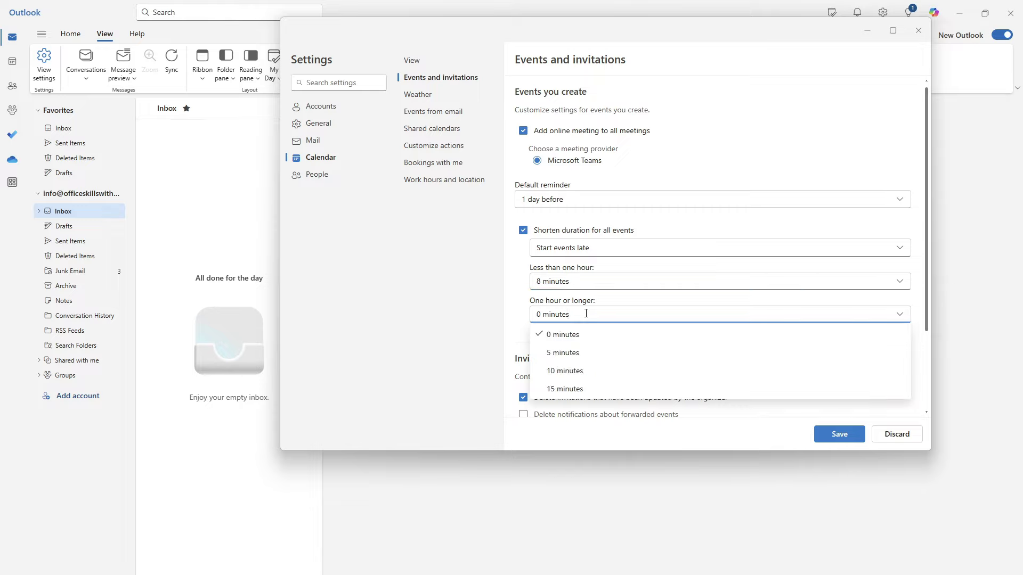
pyautogui.click(588, 388)
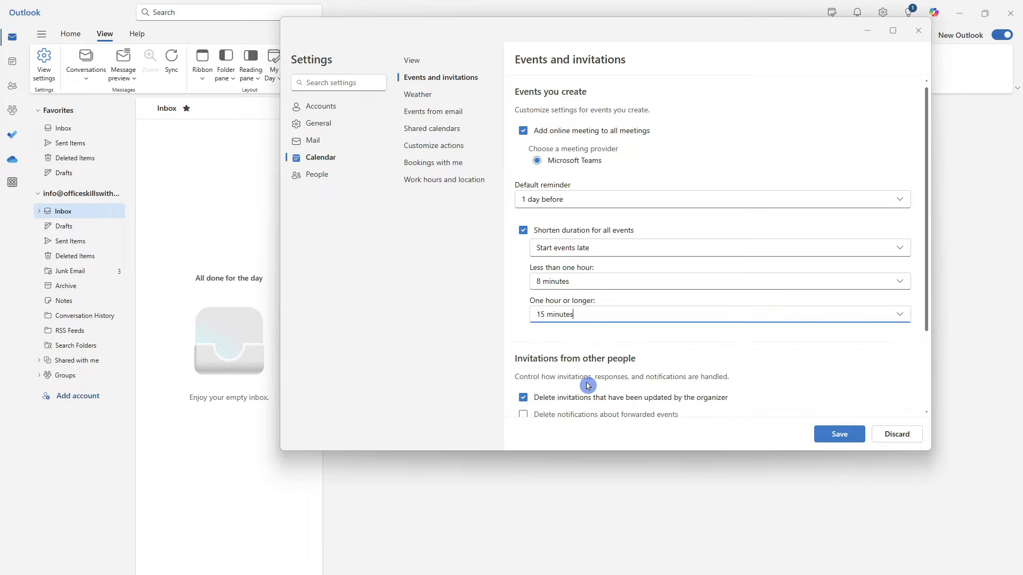
pyautogui.click(836, 443)
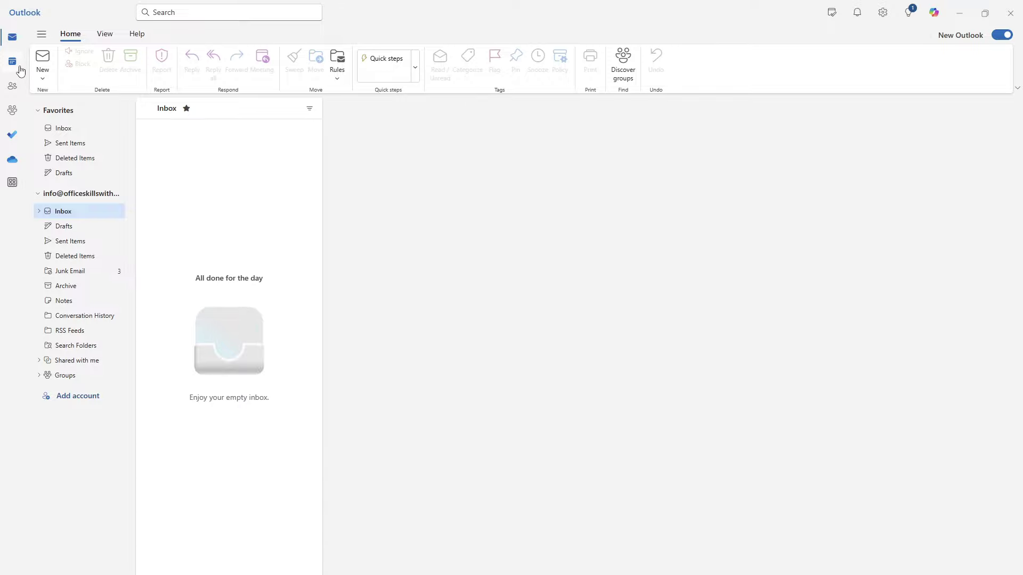
# Create a new June 10 event and set it to run from 9:15 to 10:00 AM
pyautogui.click(13, 62)
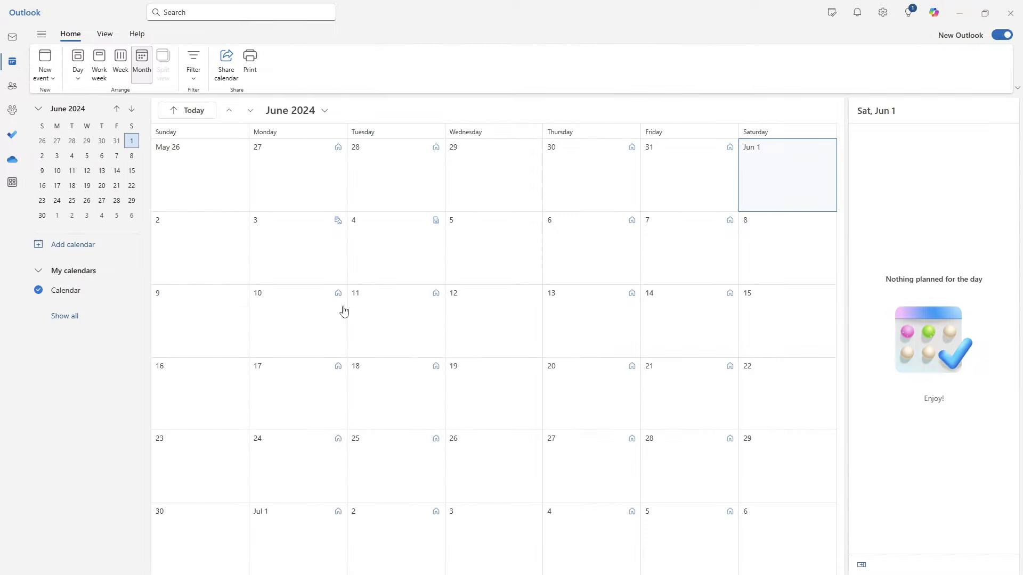
pyautogui.doubleClick(289, 332)
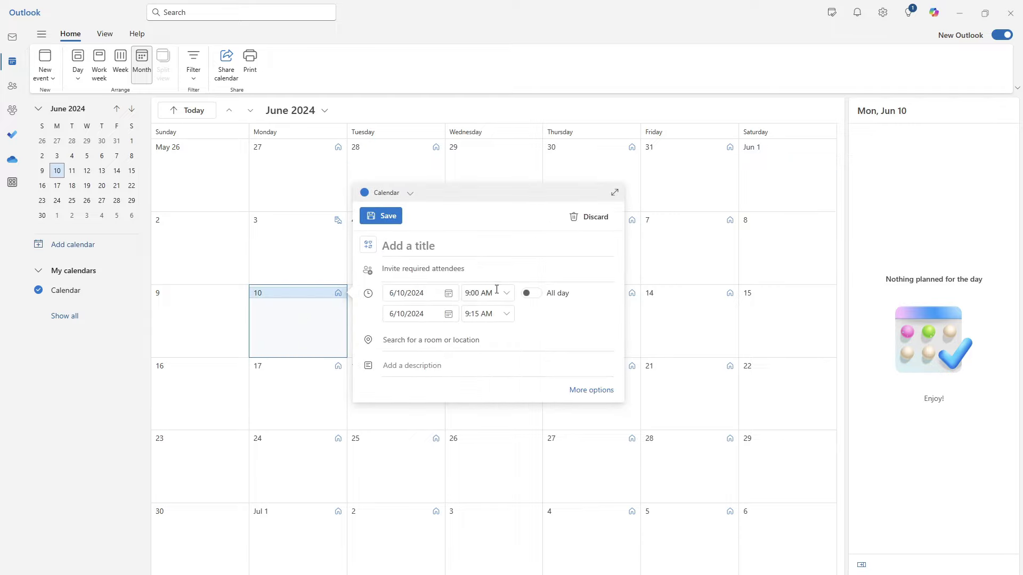
pyautogui.click(509, 294)
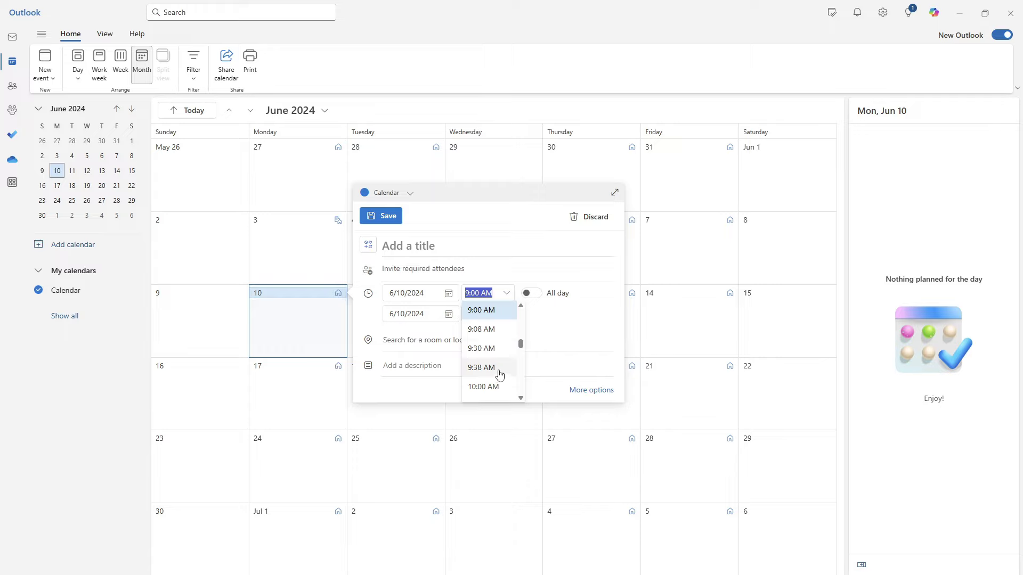
pyautogui.click(509, 330)
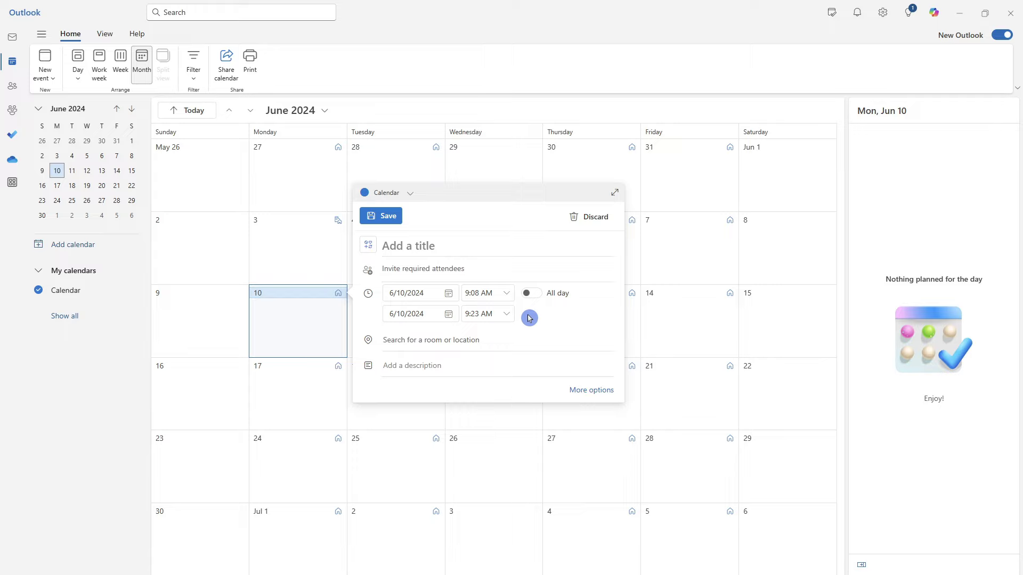
pyautogui.click(508, 317)
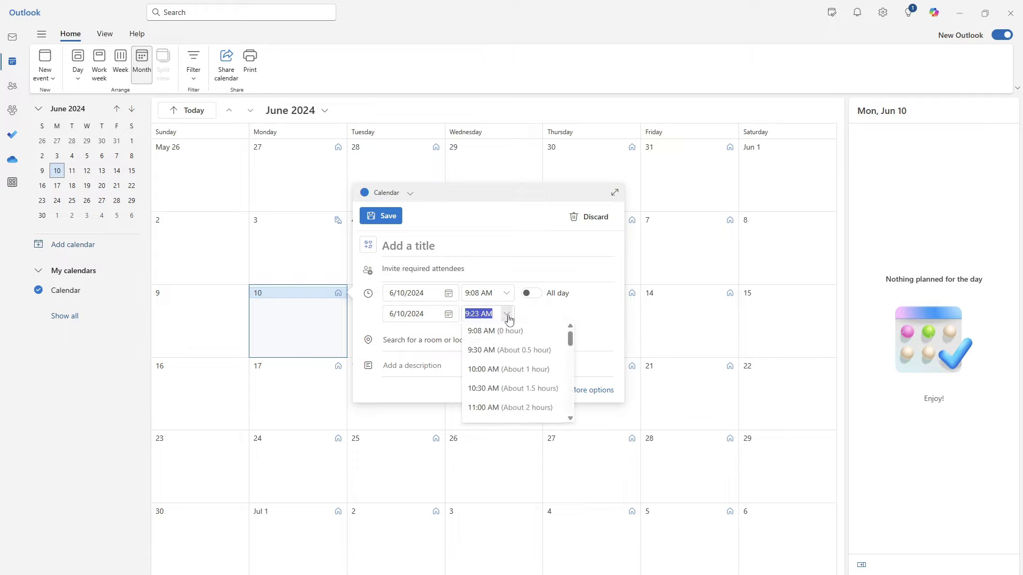
pyautogui.click(516, 372)
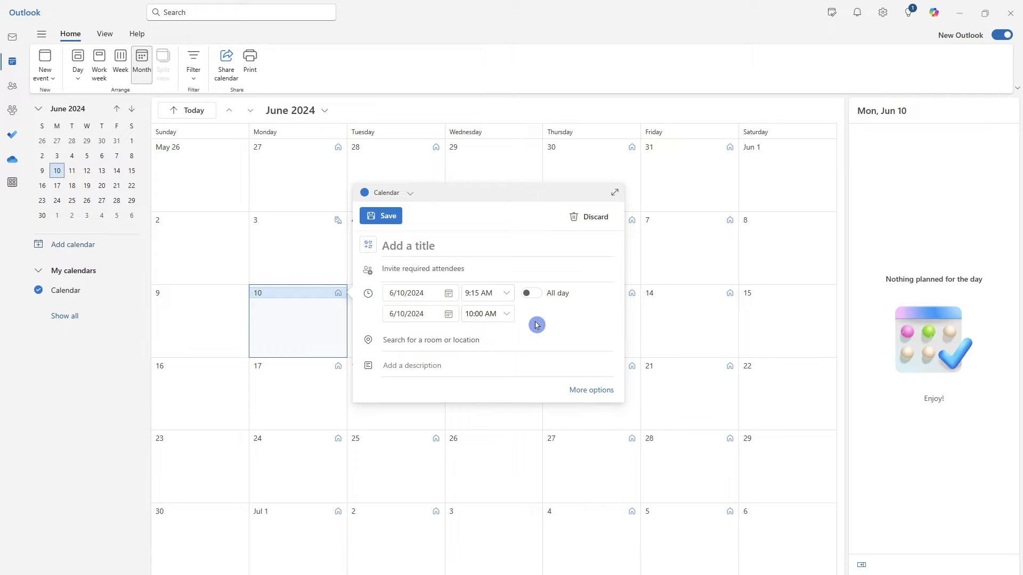
pyautogui.click(520, 337)
pyautogui.click(506, 293)
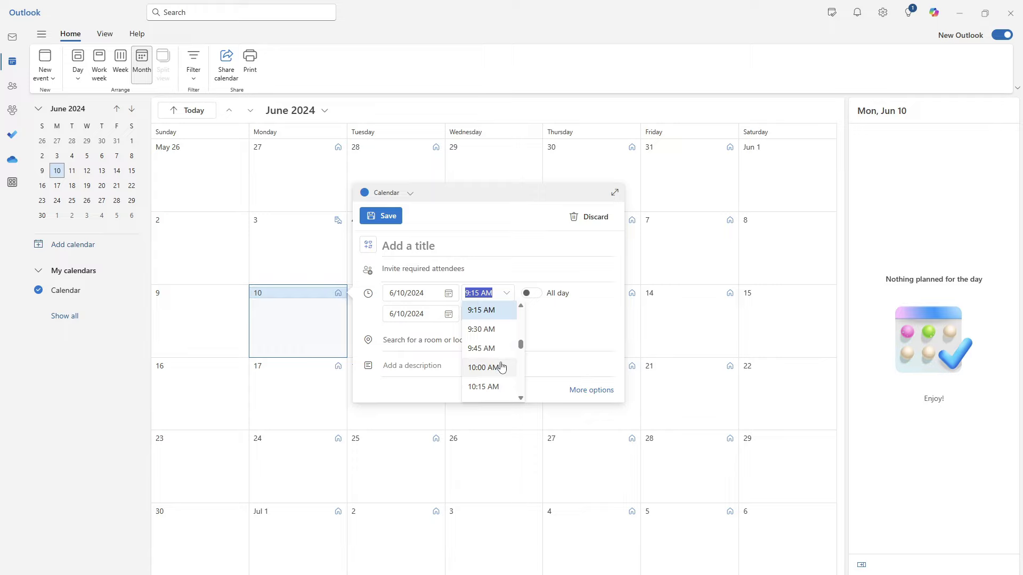
pyautogui.click(551, 326)
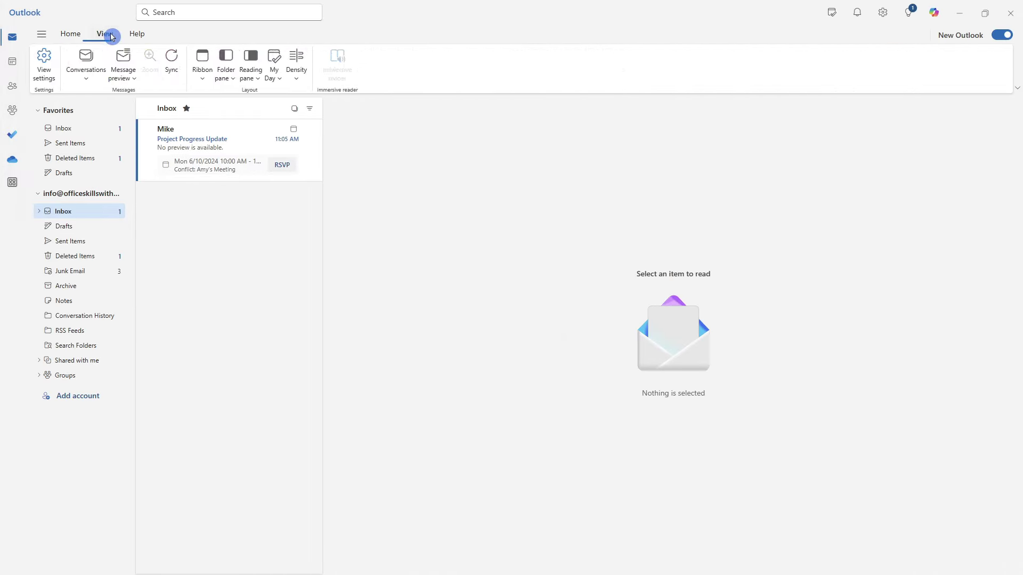
# In Calendar > Events and invitations settings, leave 'Show declined events' checked
pyautogui.click(46, 72)
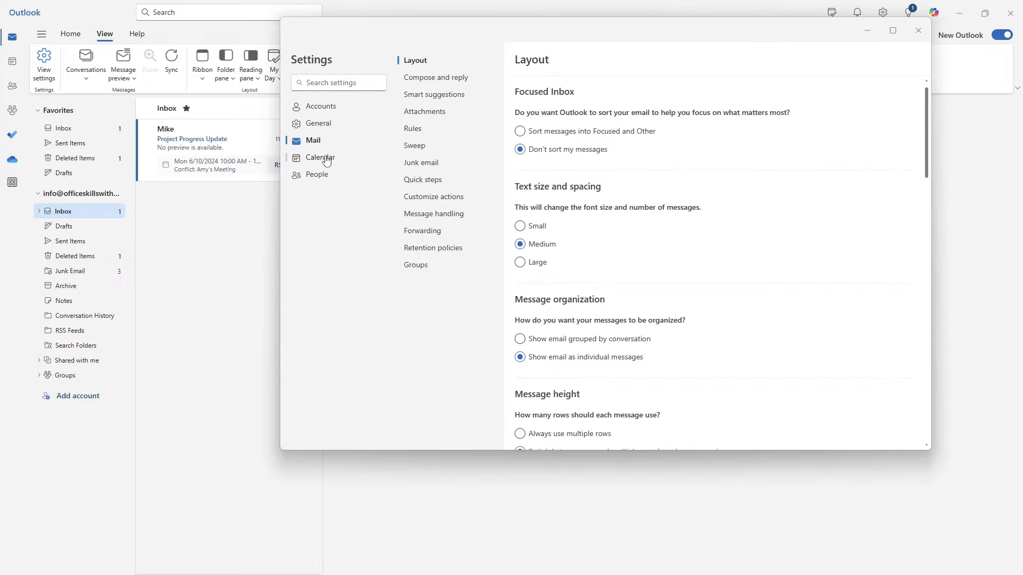
pyautogui.click(327, 159)
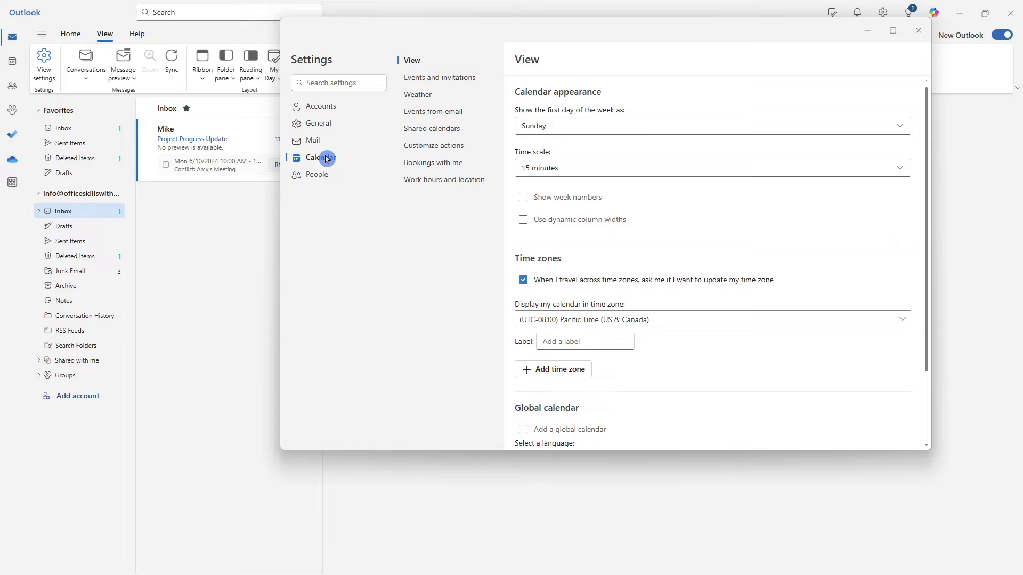
pyautogui.click(444, 80)
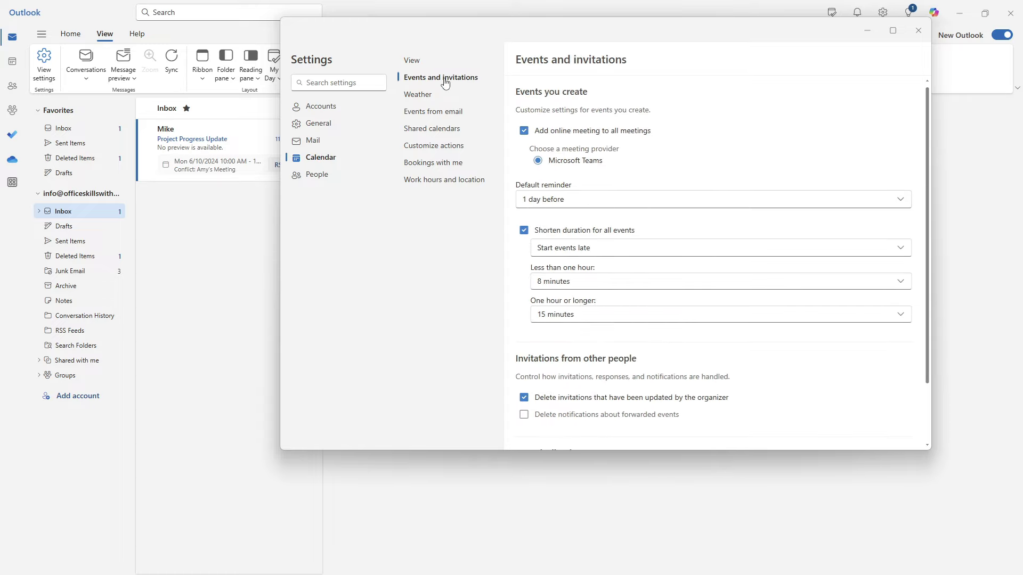
pyautogui.scroll(-2, 794, 278)
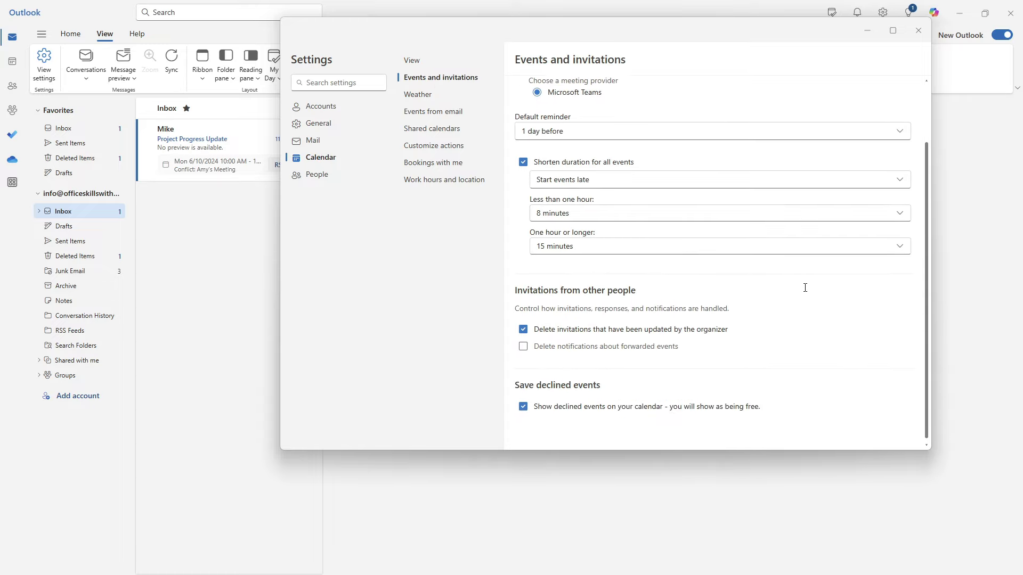
pyautogui.click(523, 408)
pyautogui.click(524, 408)
# Decline the Project Progress Update meeting invitation
pyautogui.click(919, 33)
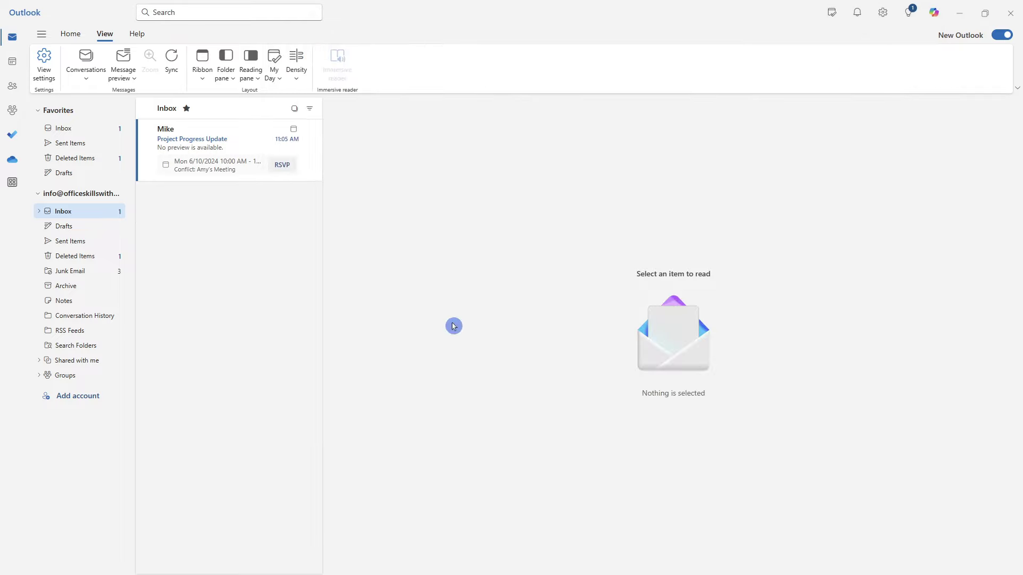
pyautogui.click(232, 139)
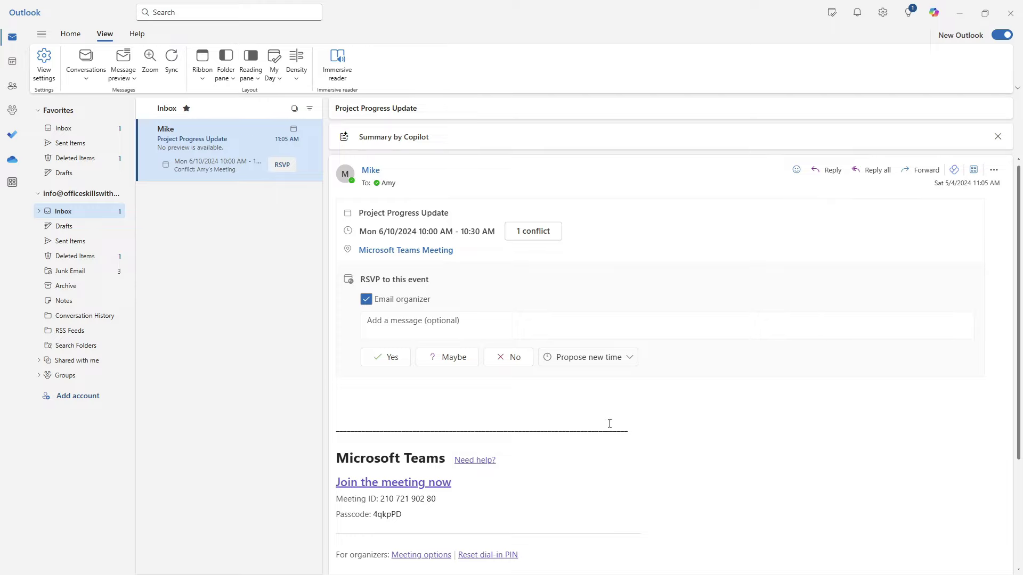
pyautogui.click(508, 365)
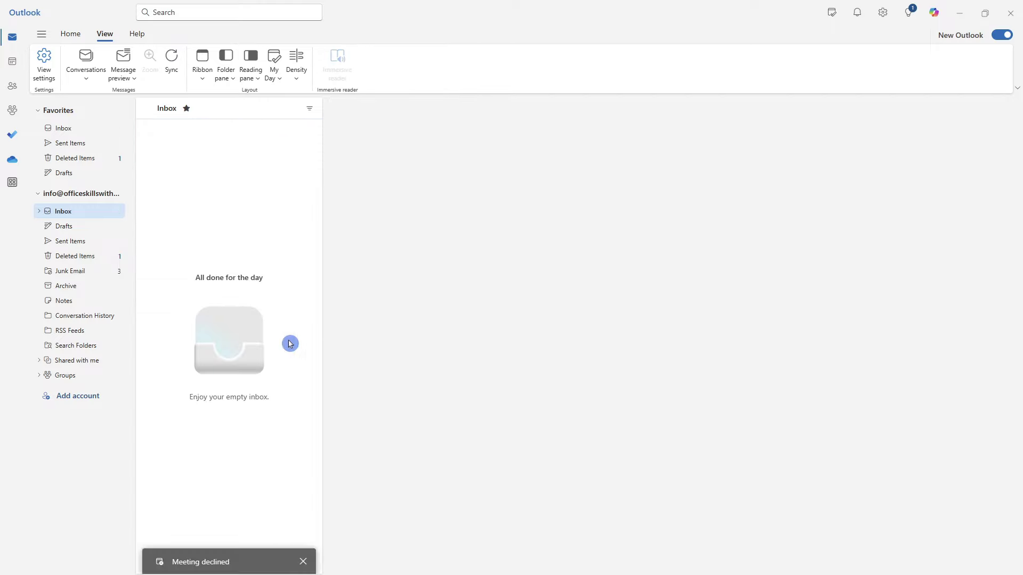
# Review the declined June 10 Project Progress Update event in a maximized window
pyautogui.hotkey('ctrl', '2')
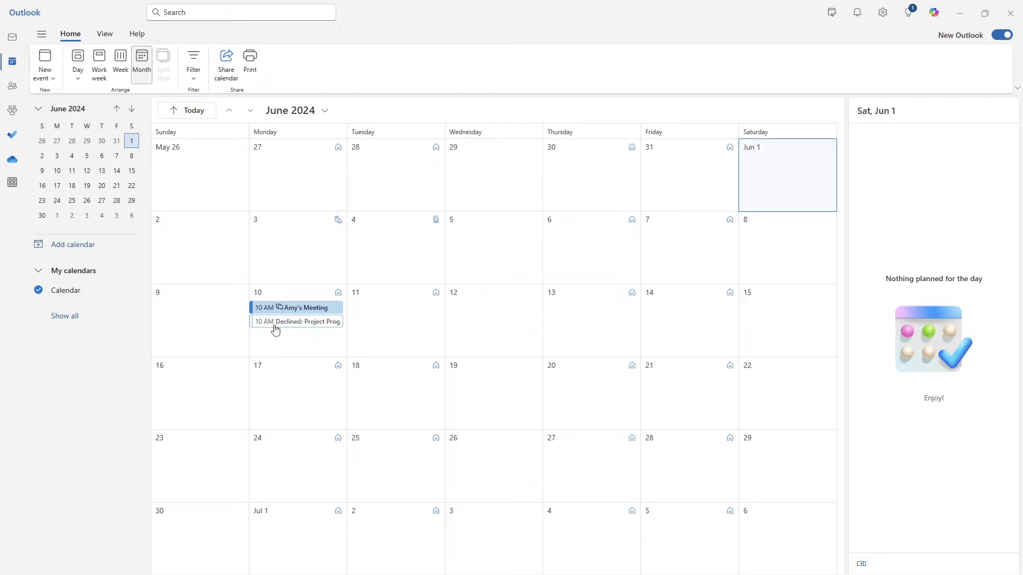
pyautogui.click(315, 331)
pyautogui.click(541, 212)
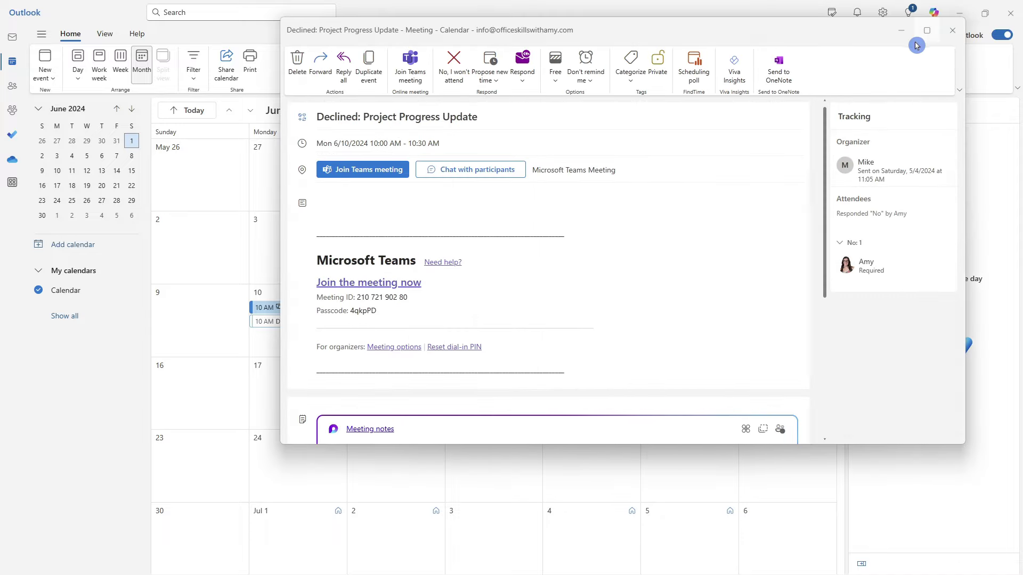
pyautogui.click(926, 30)
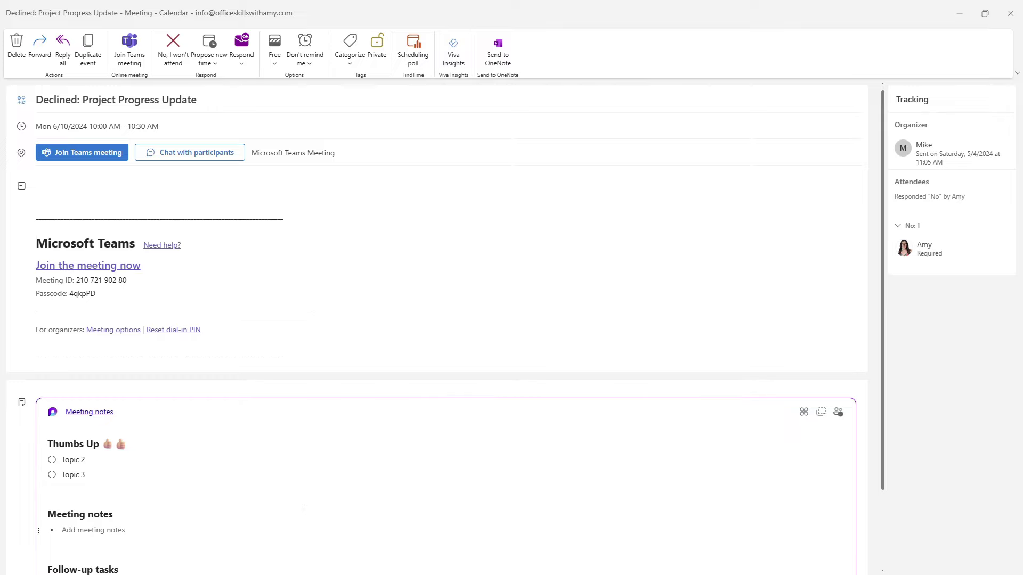
pyautogui.scroll(-2, 320, 474)
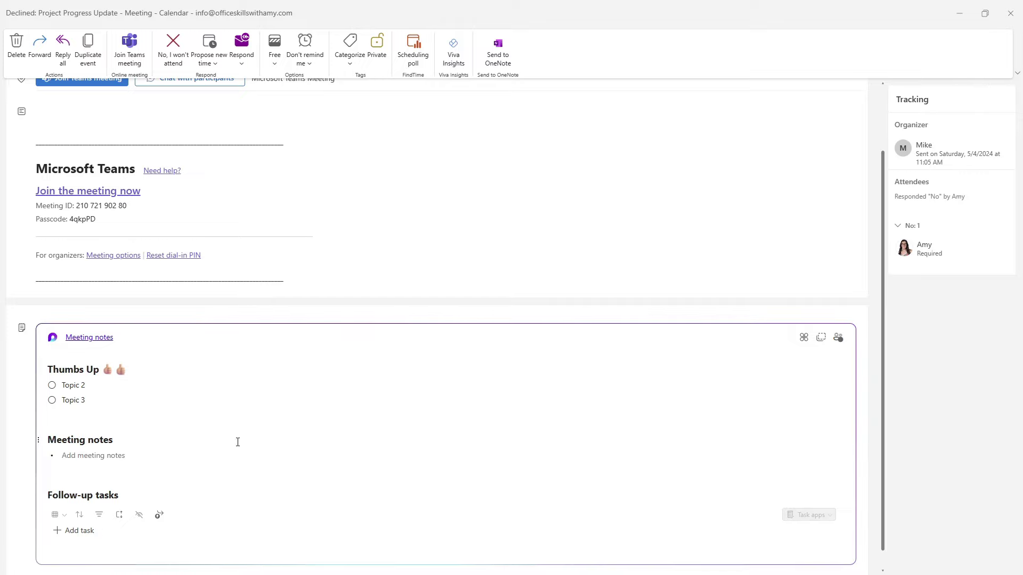
pyautogui.scroll(2, 391, 368)
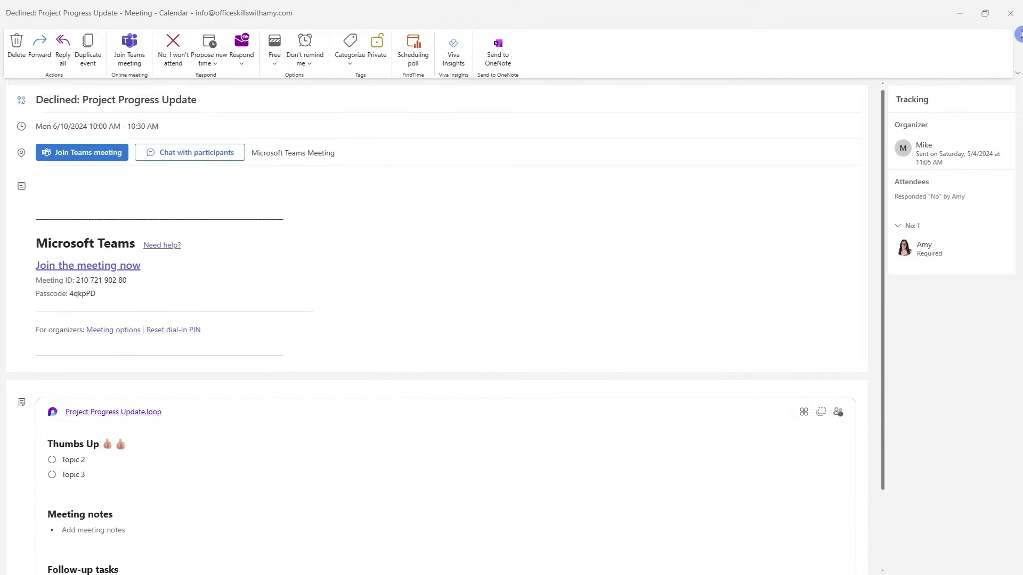
pyautogui.click(1011, 13)
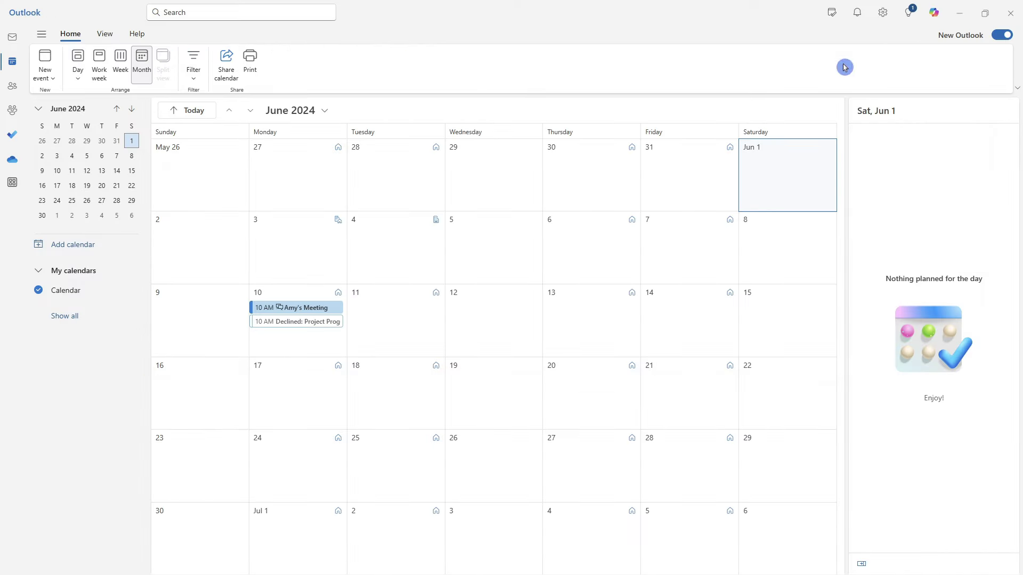
# Delete the conflicting 10 AM meeting on June 10
pyautogui.click(289, 308)
pyautogui.click(435, 343)
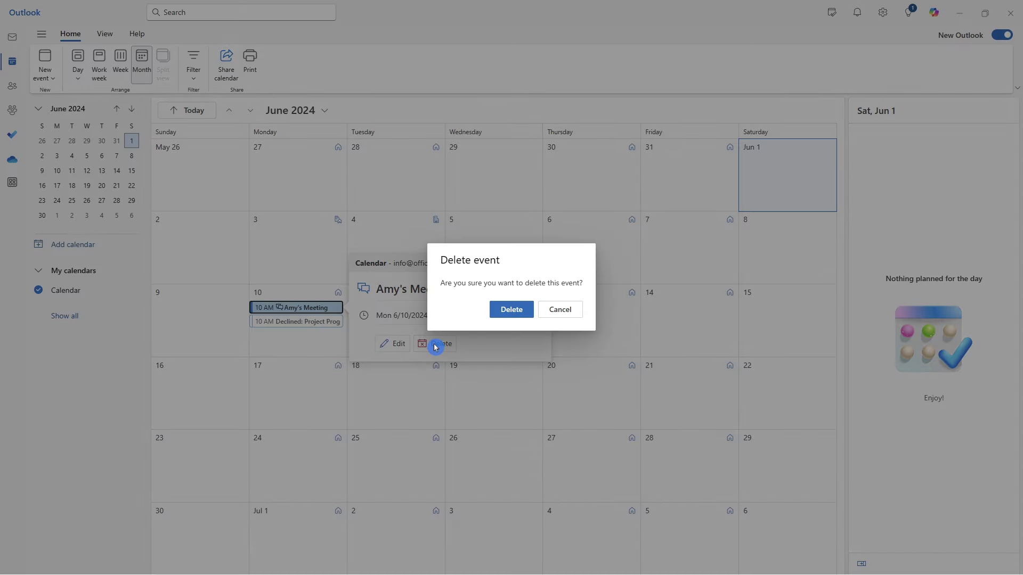
pyautogui.click(508, 312)
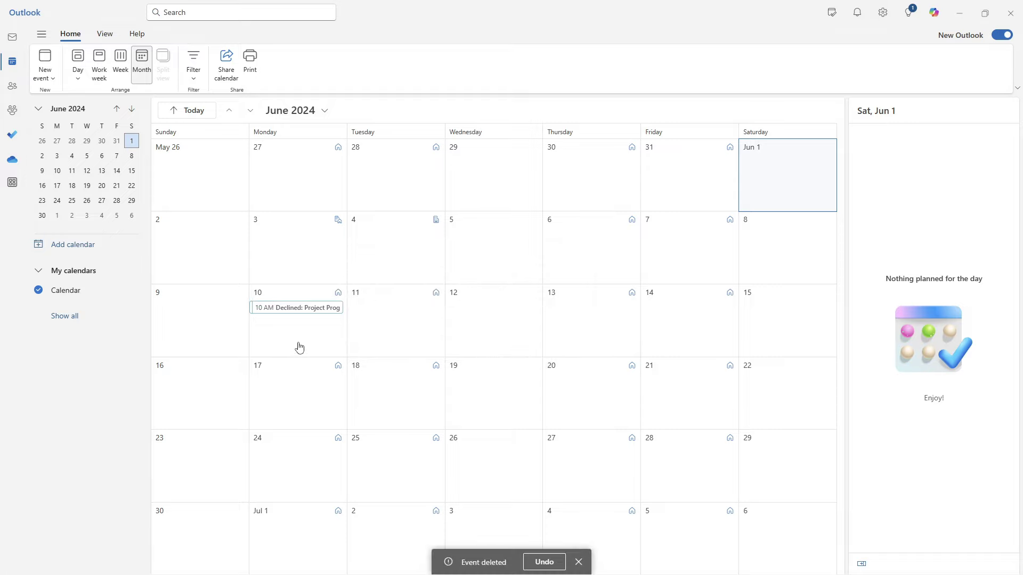
# Change the Project Progress Update response from declined to accepted
pyautogui.click(298, 313)
pyautogui.click(472, 401)
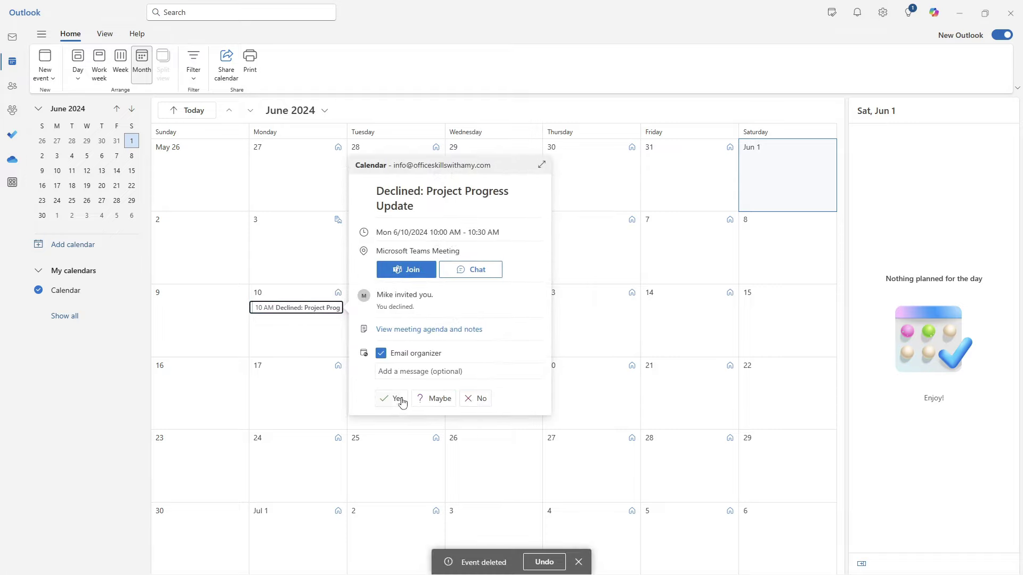
pyautogui.click(402, 403)
pyautogui.click(293, 336)
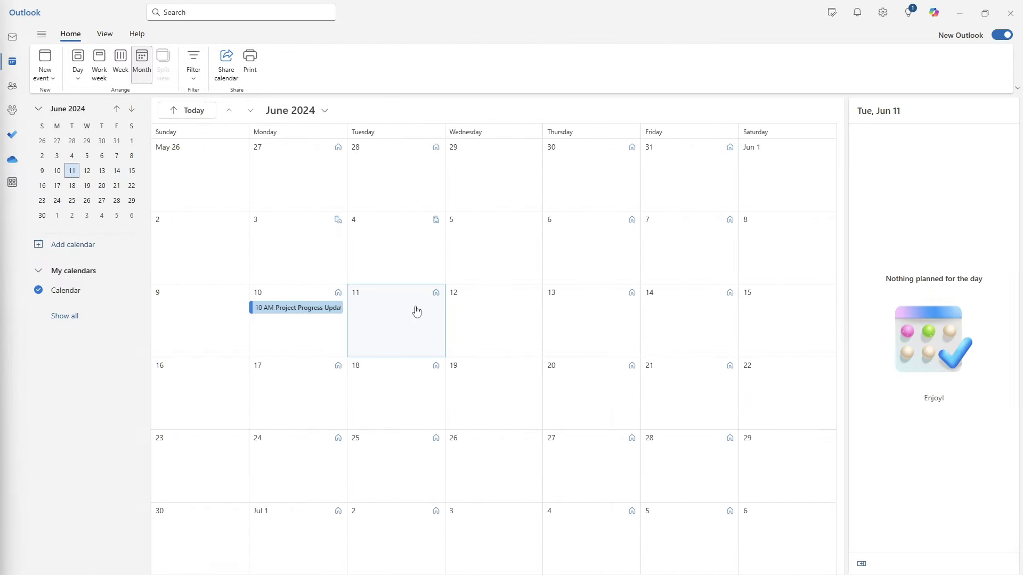
# Create the 'You are Awesome!' event on June 11, 9:00–9:15 AM, repeating weekly on Tuesday
pyautogui.click(417, 311)
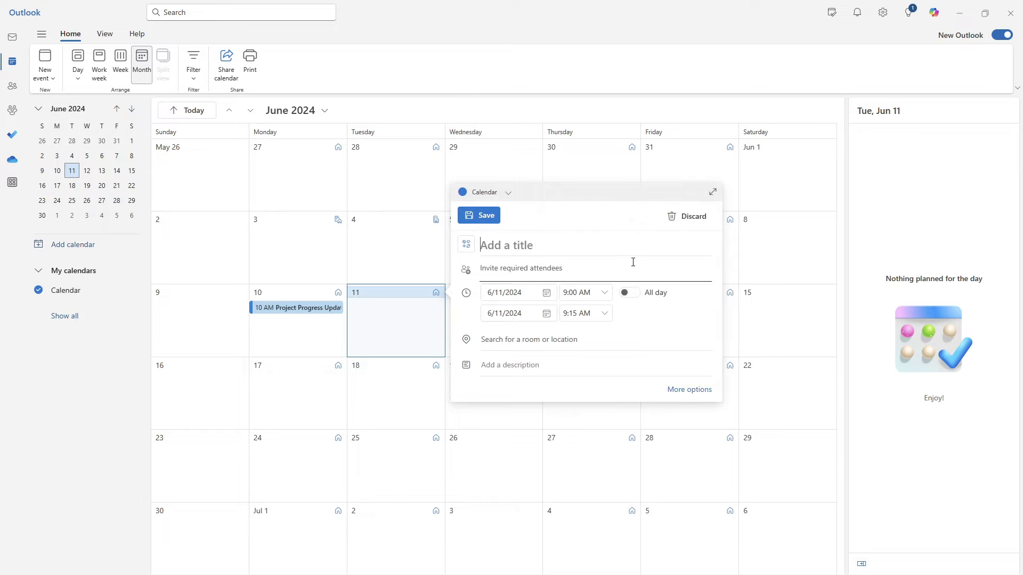
pyautogui.click(713, 194)
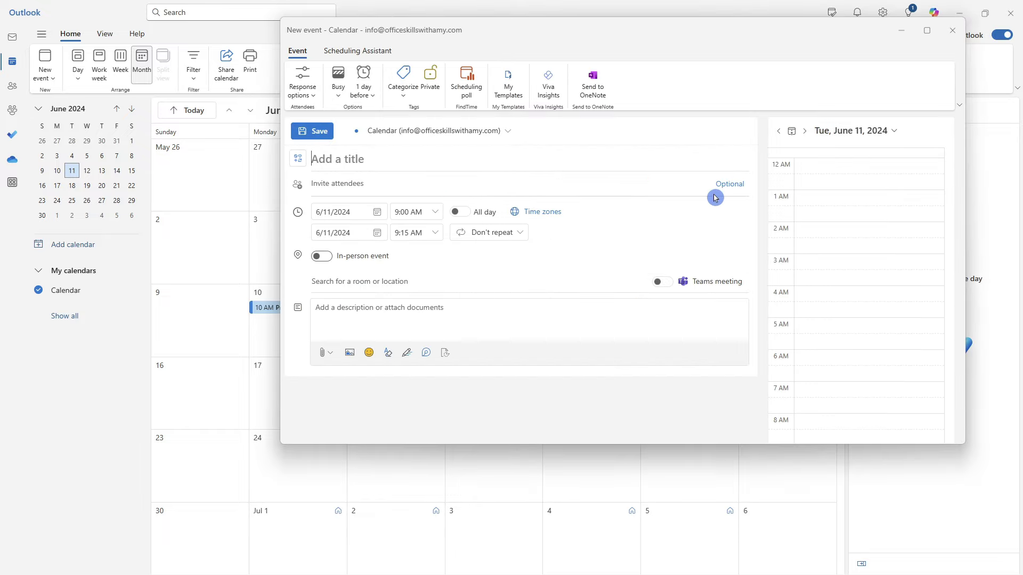
pyautogui.click(444, 175)
pyautogui.write('You are Awesome!')
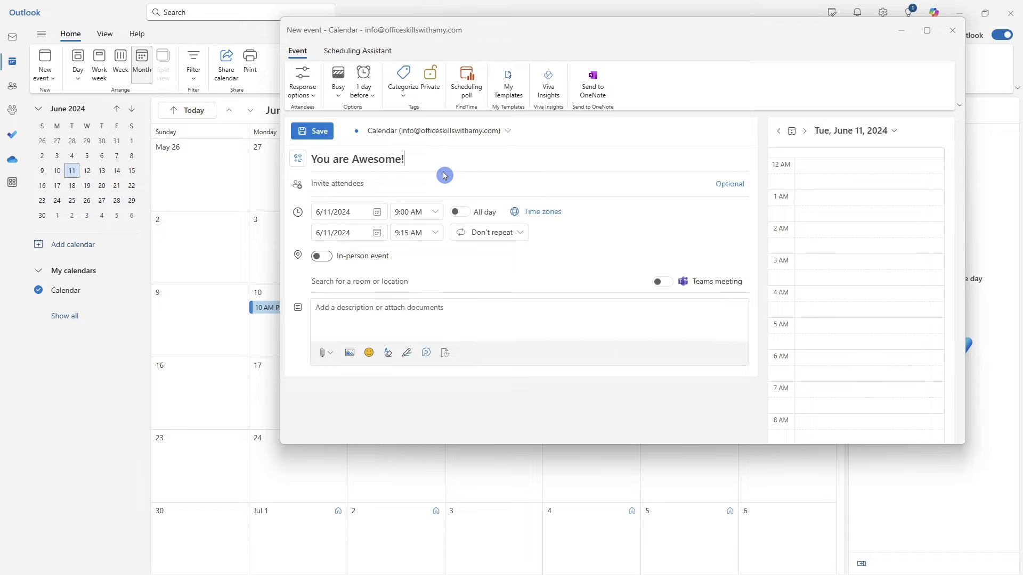
pyautogui.click(483, 238)
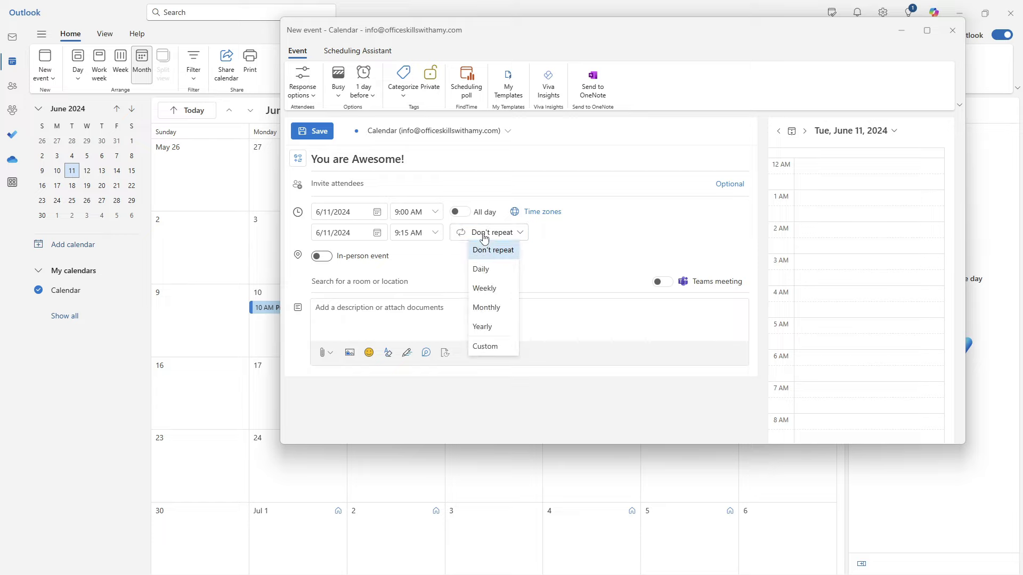
pyautogui.click(503, 291)
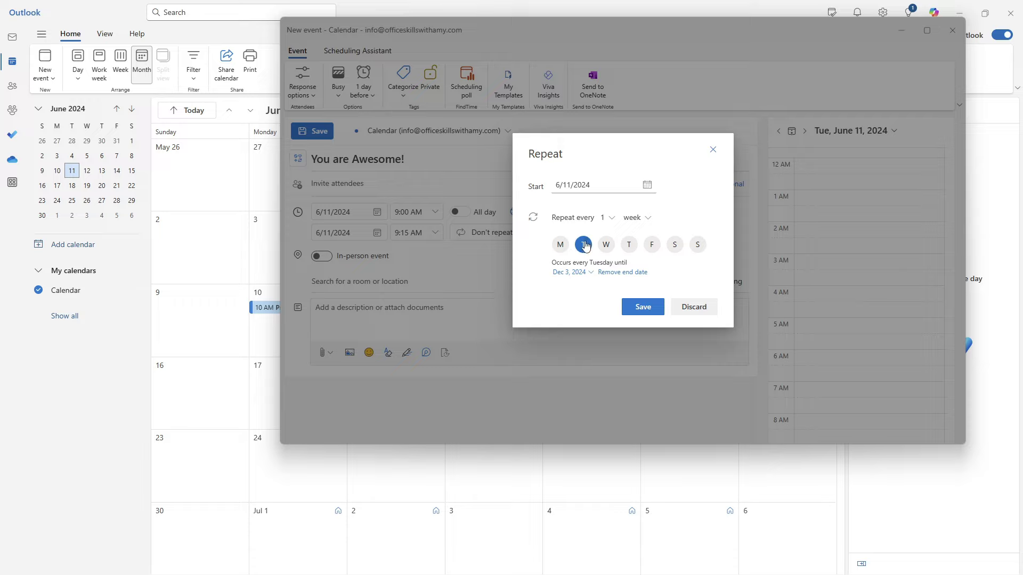
pyautogui.click(651, 310)
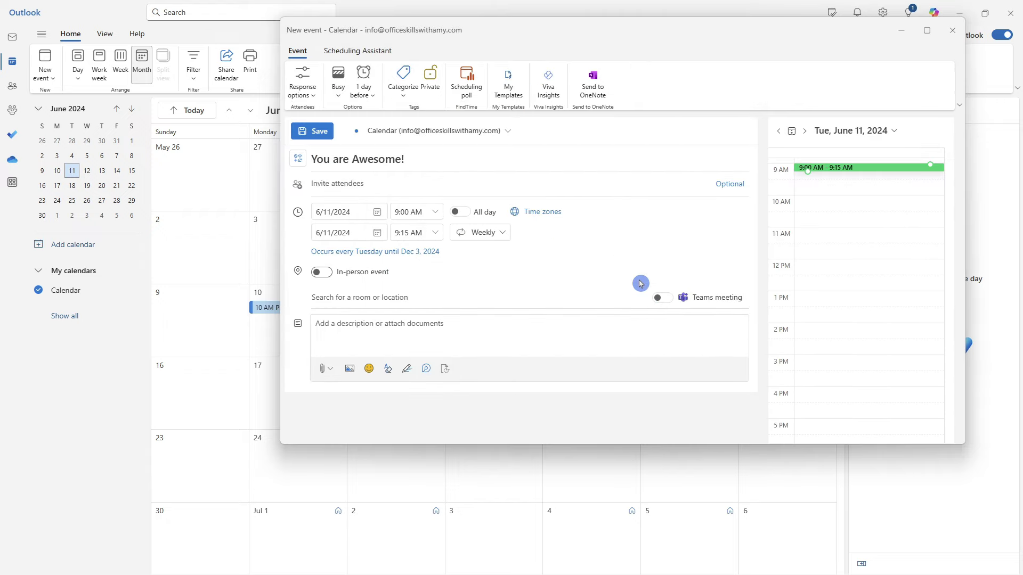
pyautogui.click(304, 132)
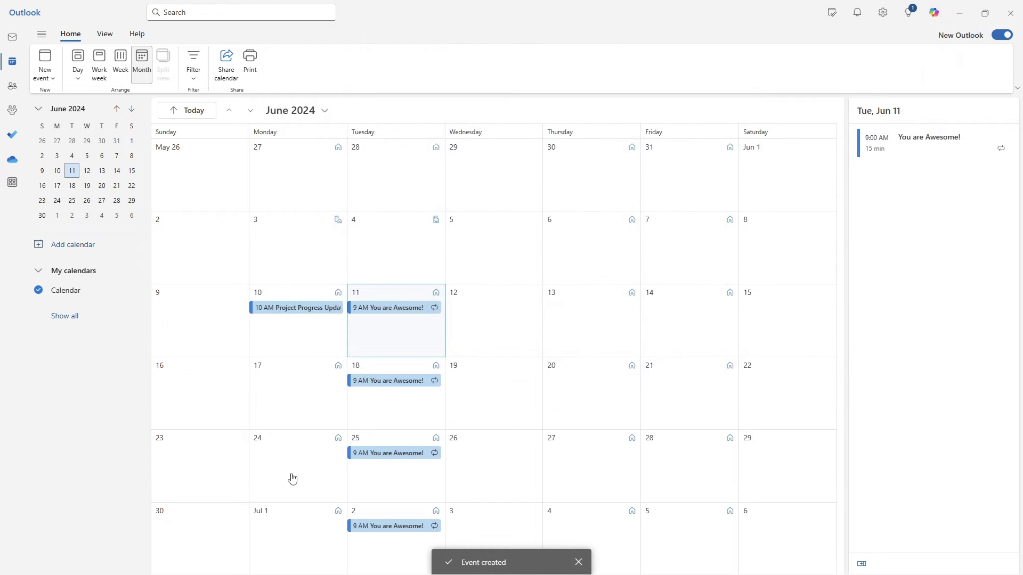
# Check the Edit and Delete series options on the June 25 'You are Awesome!' occurrence
pyautogui.click(394, 454)
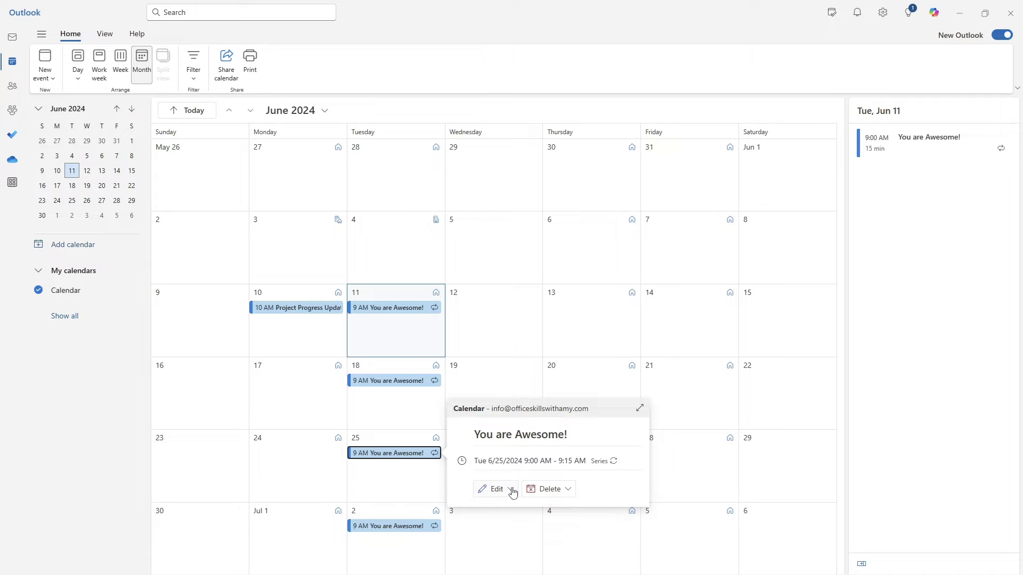
pyautogui.click(511, 490)
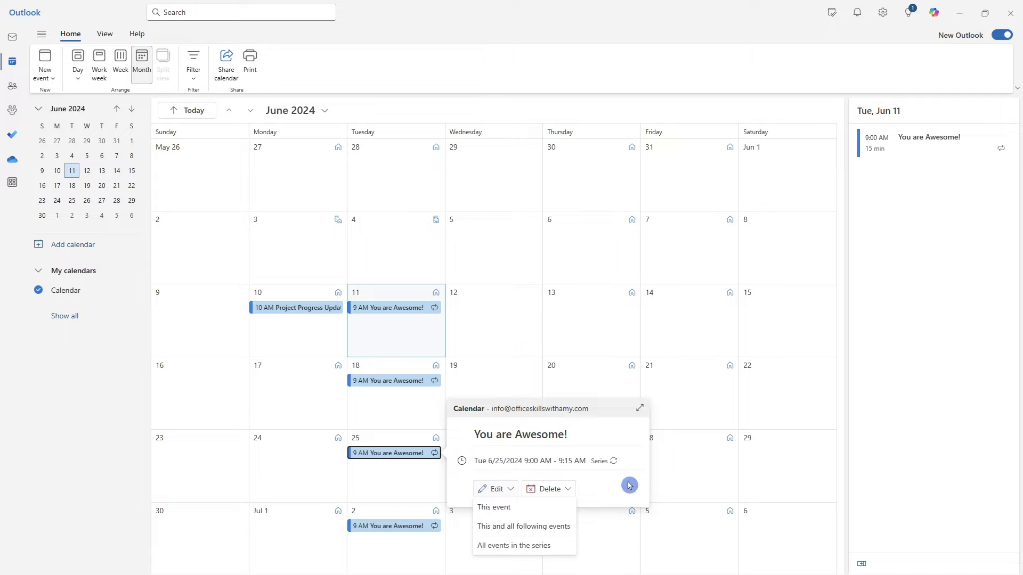
pyautogui.click(616, 491)
pyautogui.click(568, 490)
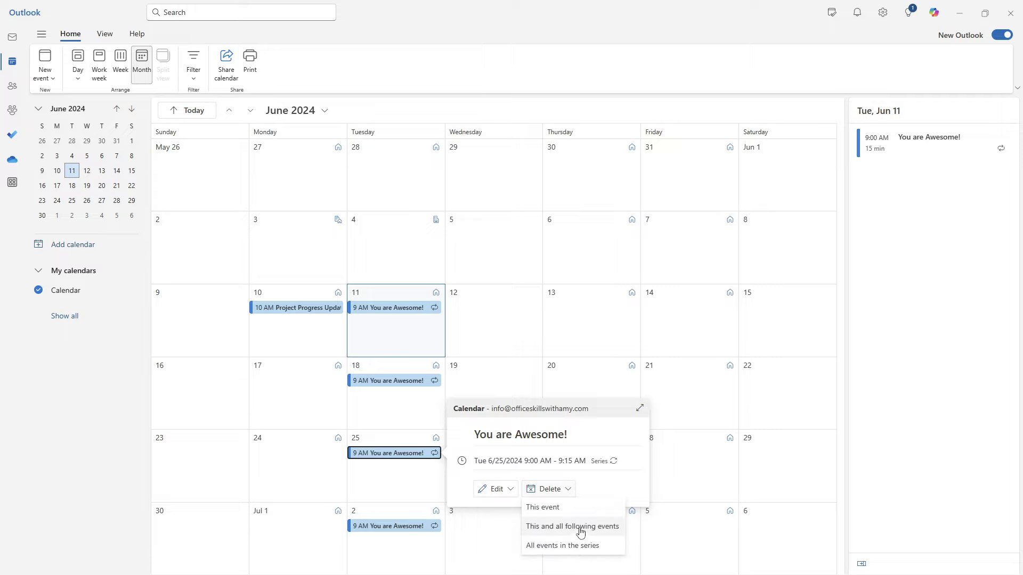
pyautogui.click(616, 488)
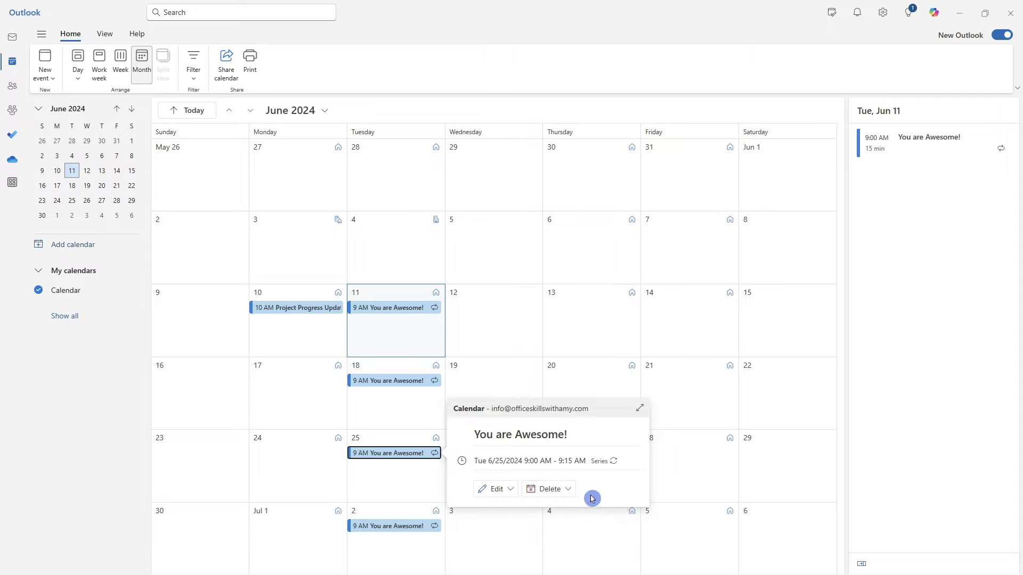